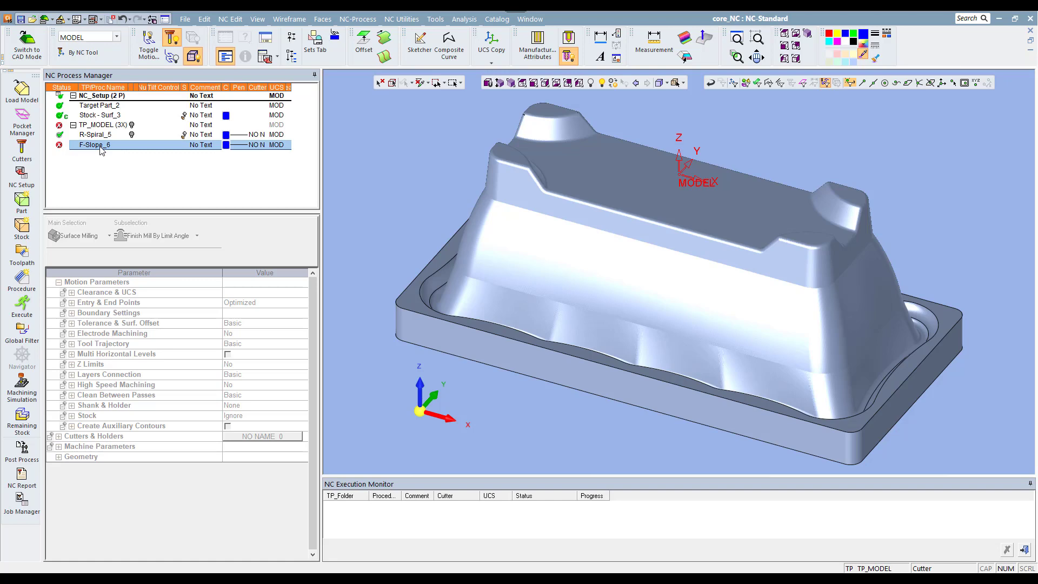
- Switch to CAD mode and create an XY main plane on the MODEL UCS
left_click(27, 43)
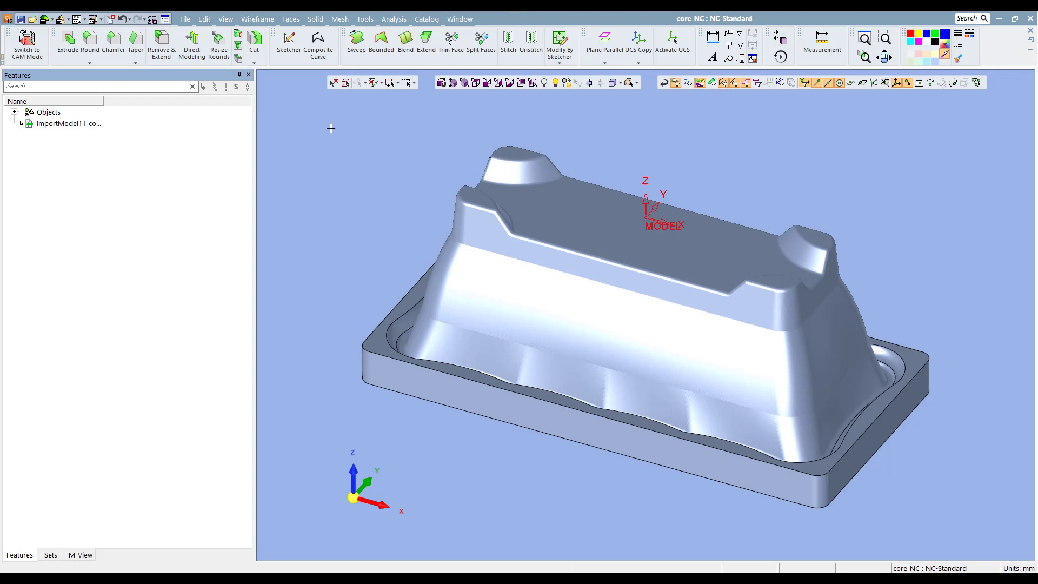
left_click(268, 20)
left_click(331, 75)
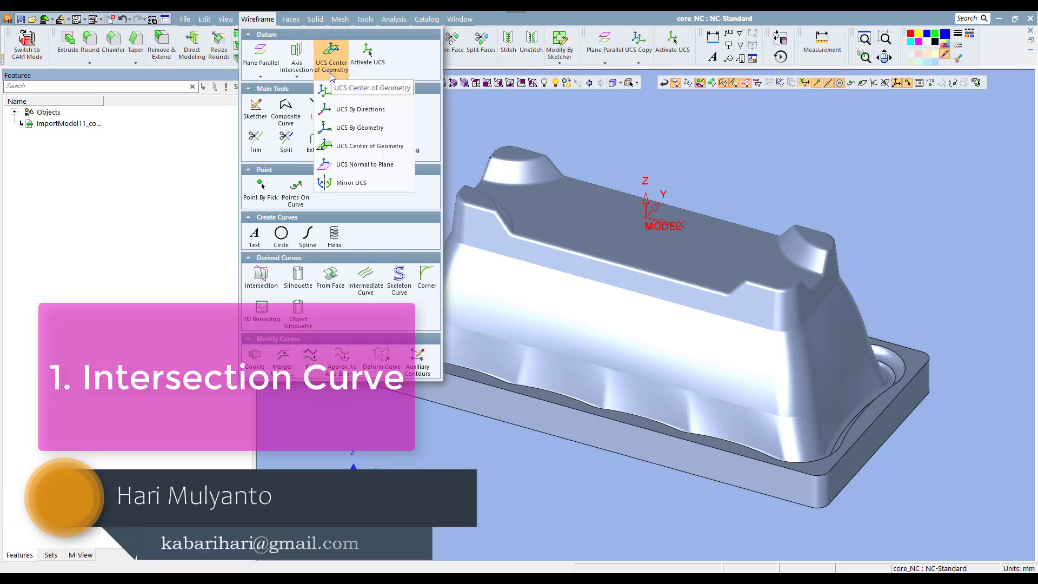
left_click(265, 76)
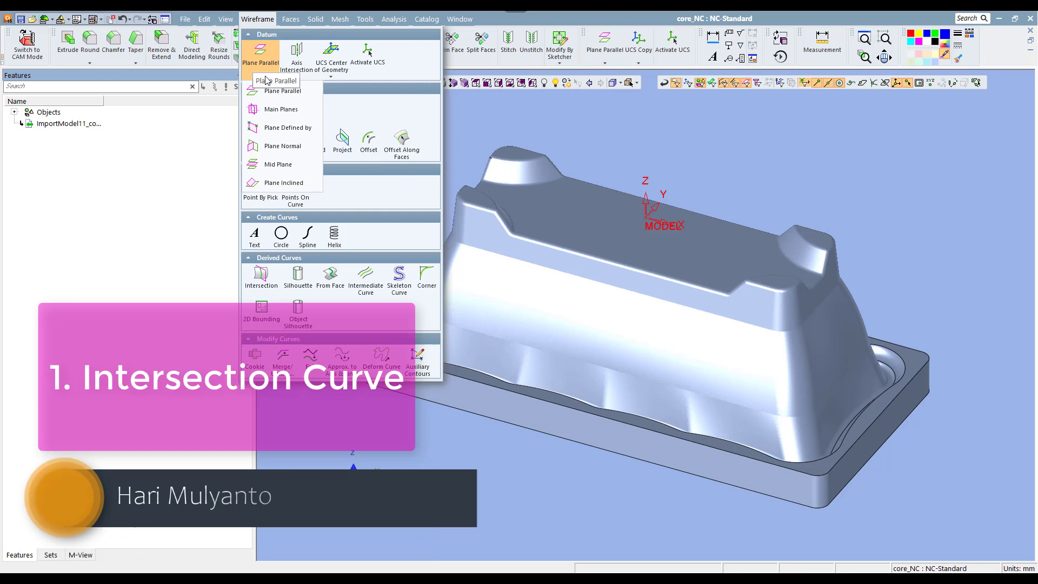
left_click(273, 109)
left_click(652, 213)
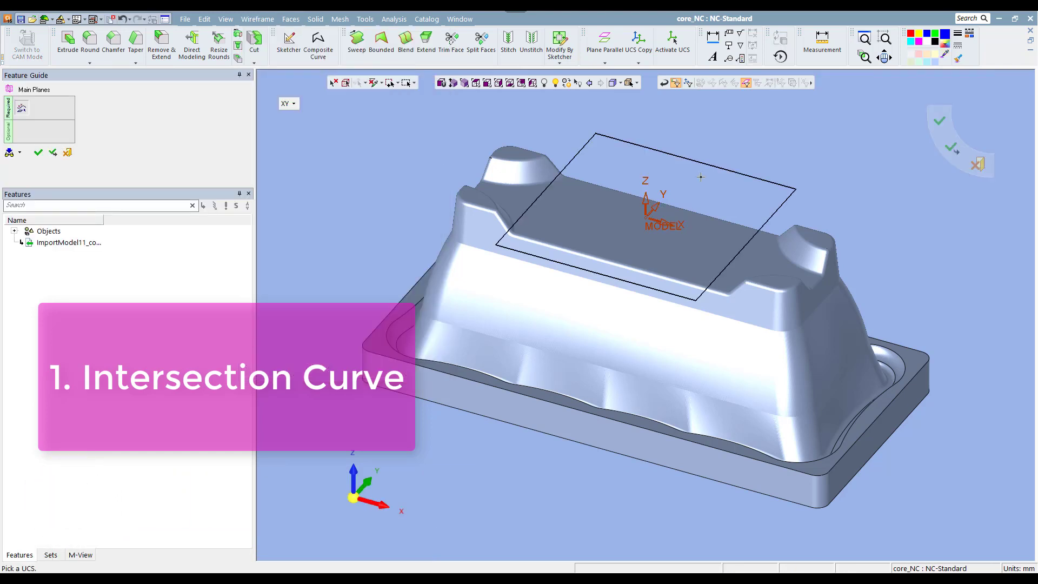
left_click(288, 103)
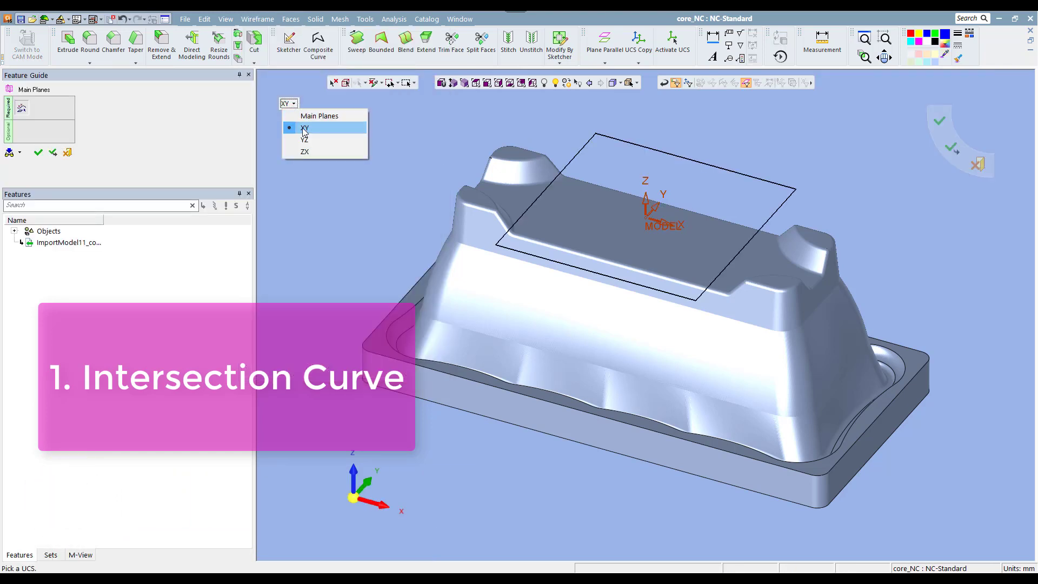
middle_click(319, 215)
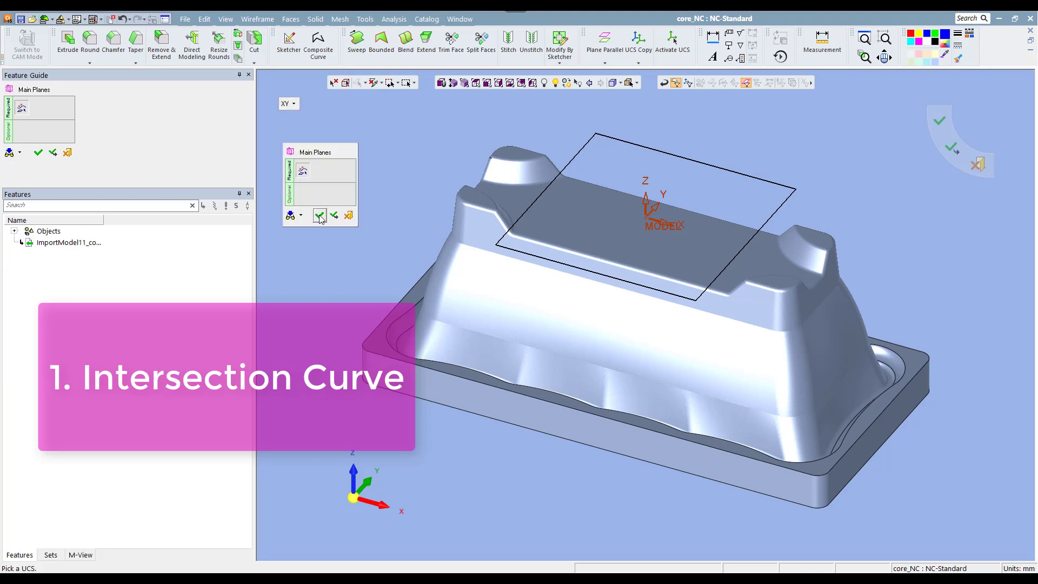
left_click(319, 216)
- Create a plane parallel to the XY main plane, By Point, through the edge where the upper step meets the curved side wall
left_click(257, 19)
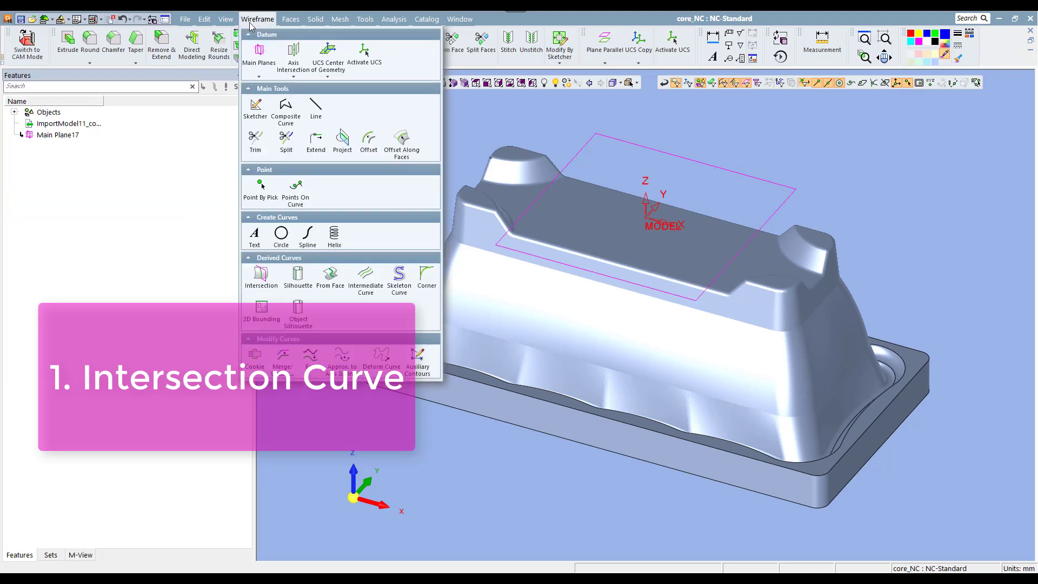
left_click(260, 74)
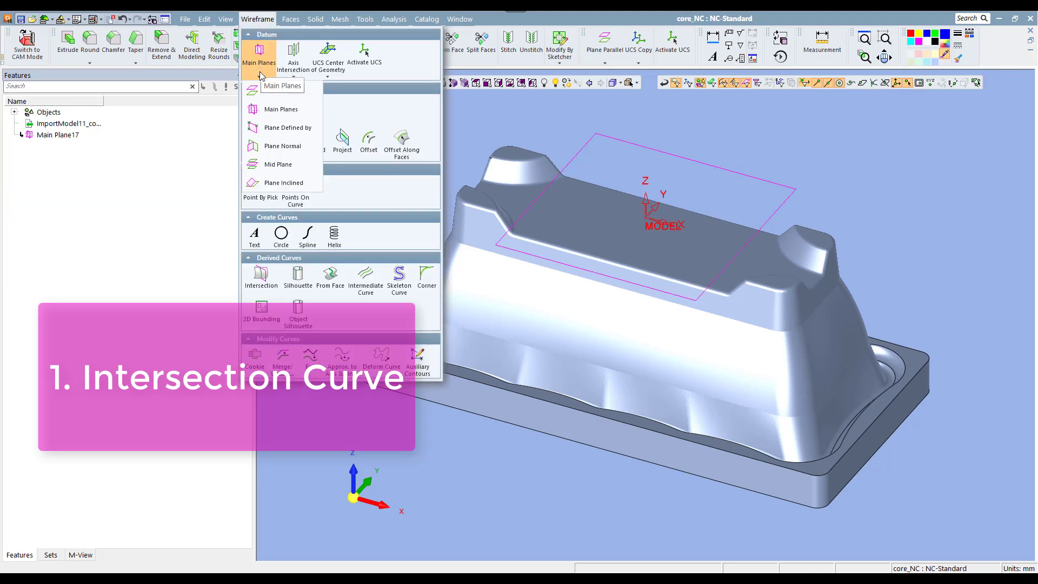
left_click(289, 91)
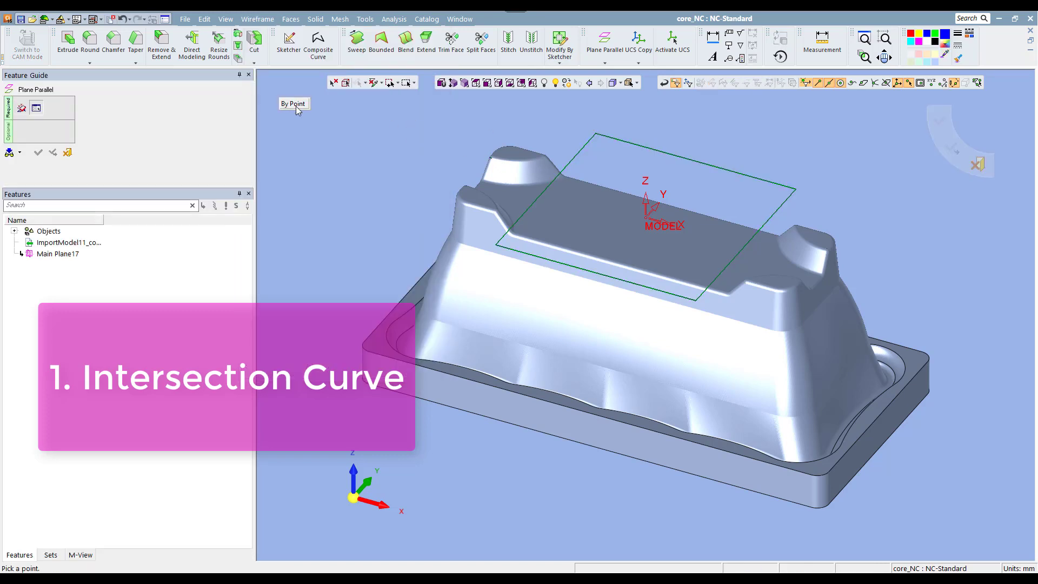
left_click(300, 103)
left_click(305, 105)
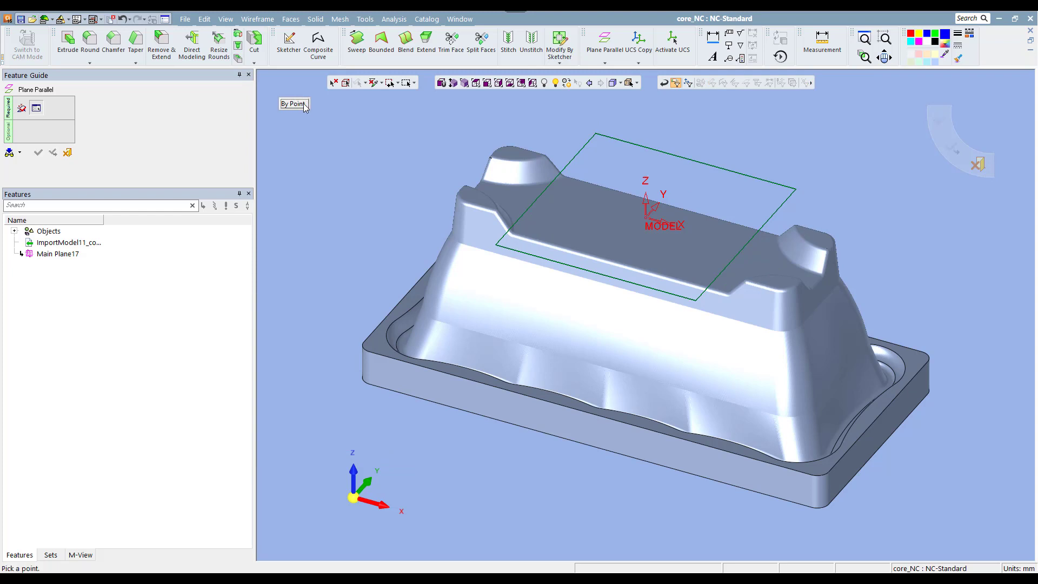
left_click(472, 247)
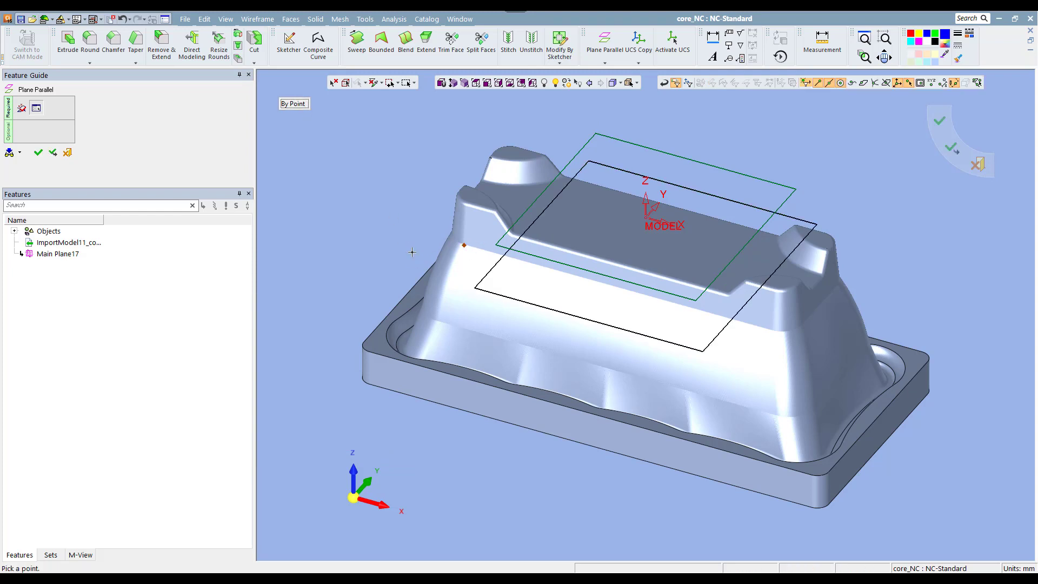
left_click(457, 290)
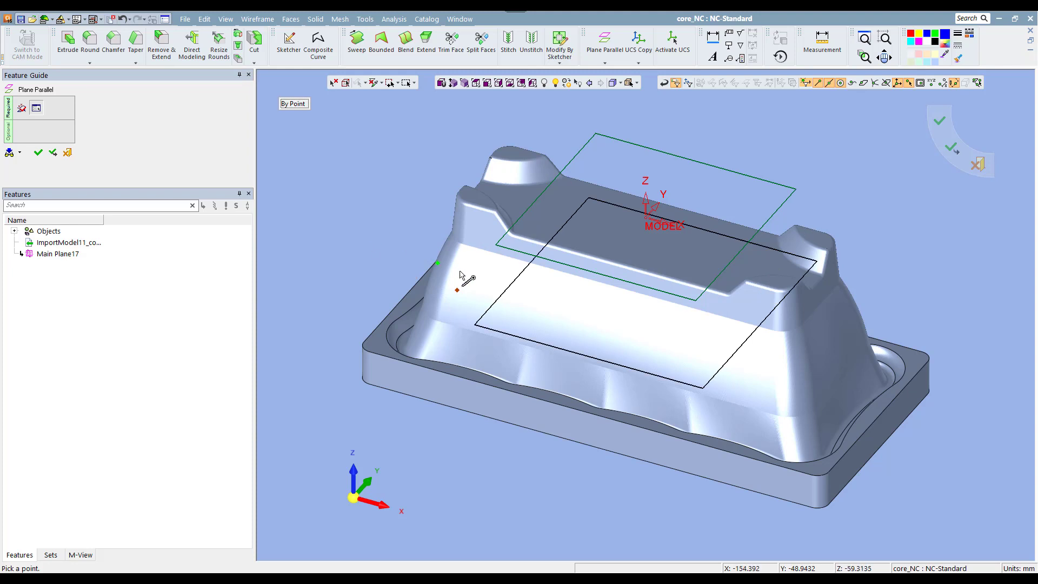
left_click(468, 253)
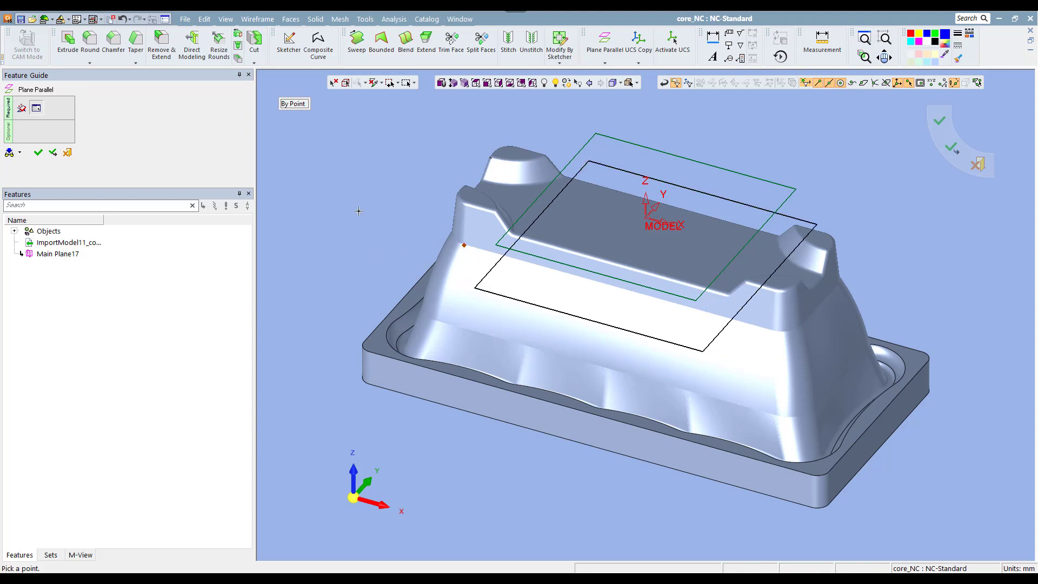
middle_click_drag(359, 211, 385, 183)
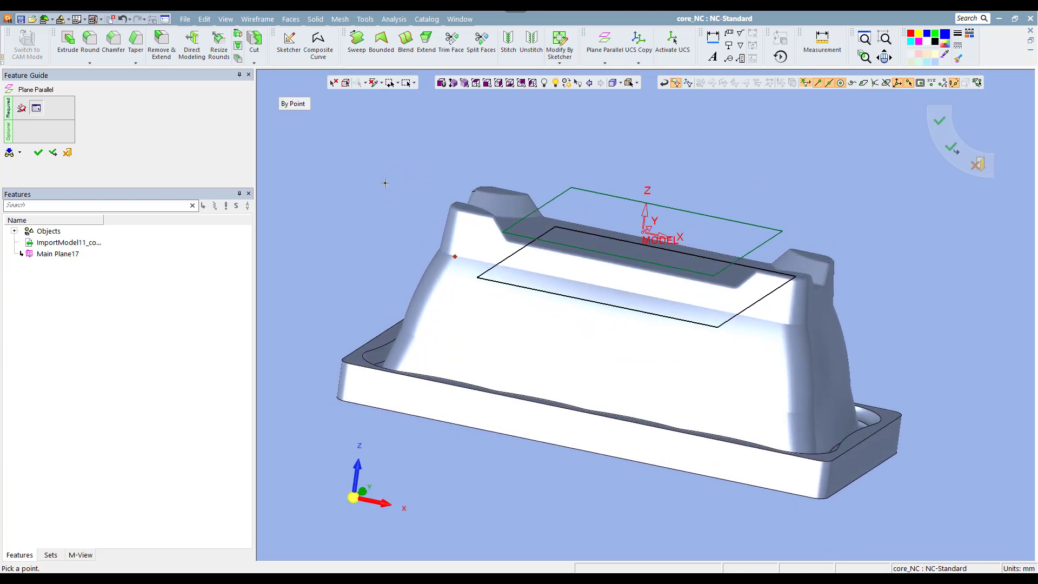
middle_click(385, 183)
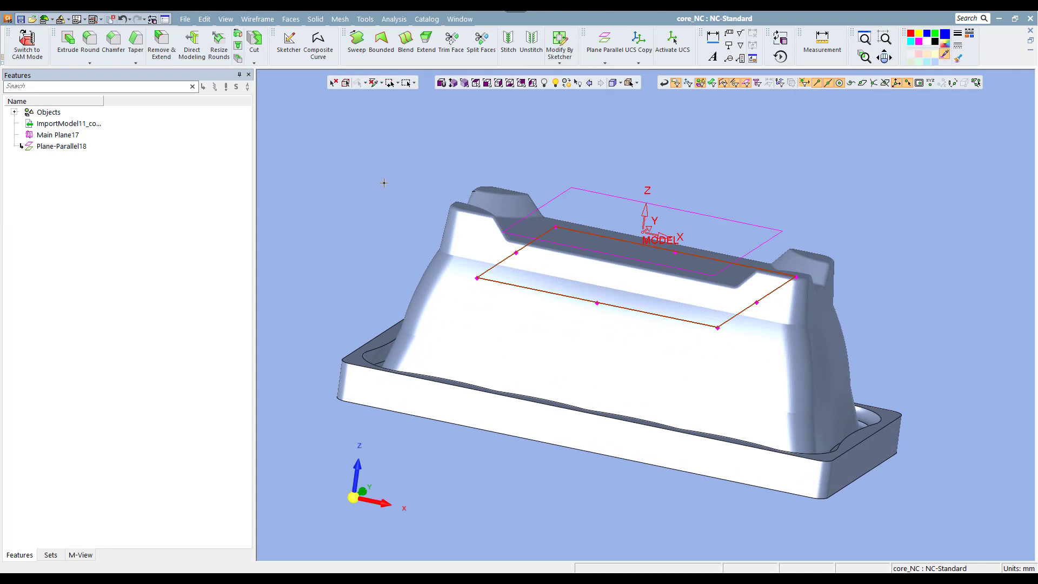
- Create a second parallel plane from the previous one, By Point, through a point partway down the curved side wall
mouse_move(384, 183)
middle_mouse_down()
mouse_move(413, 162)
mouse_move(398, 188)
middle_mouse_up()
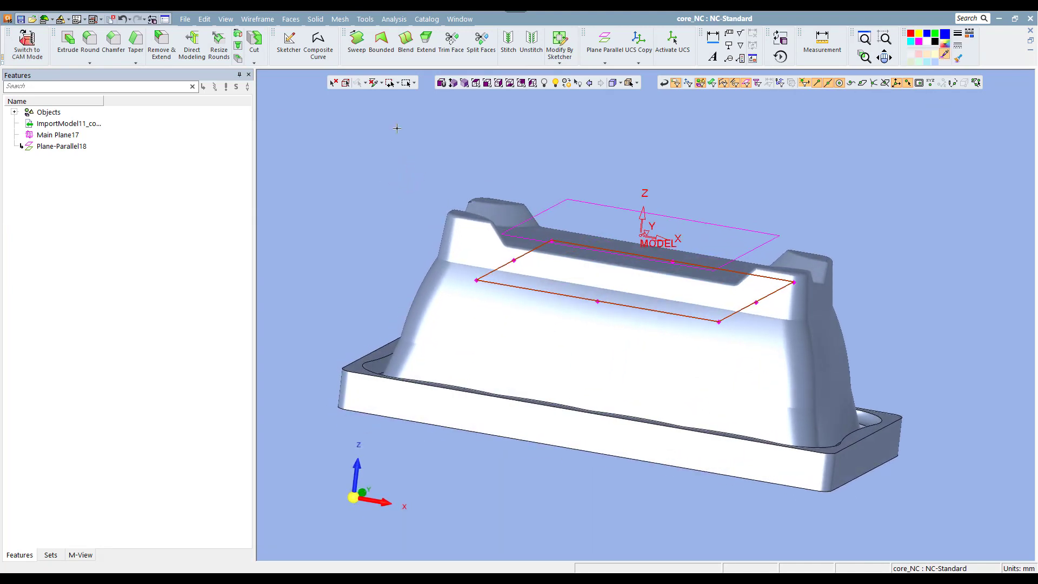
left_click(257, 19)
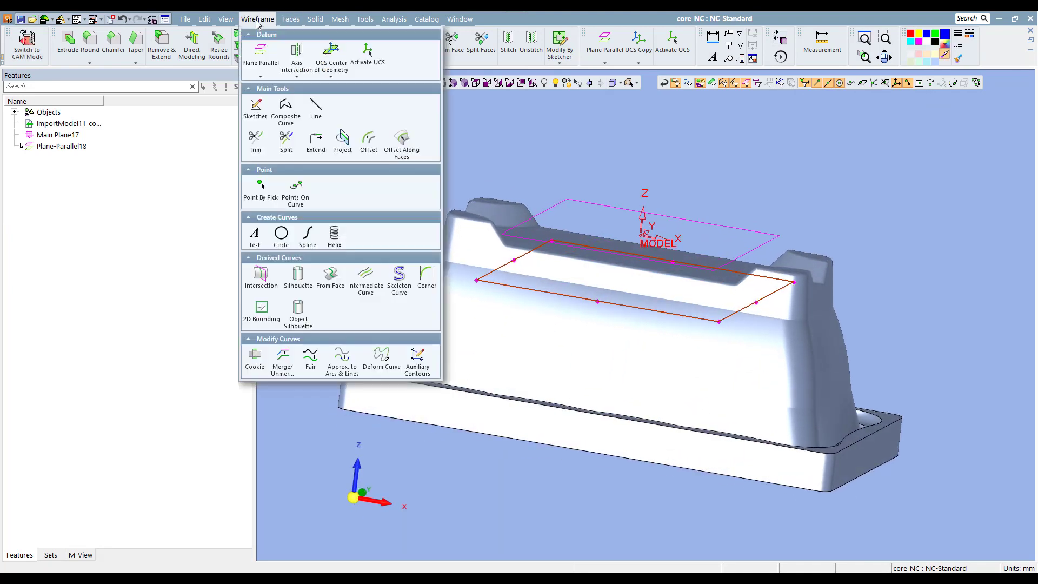
left_click(269, 51)
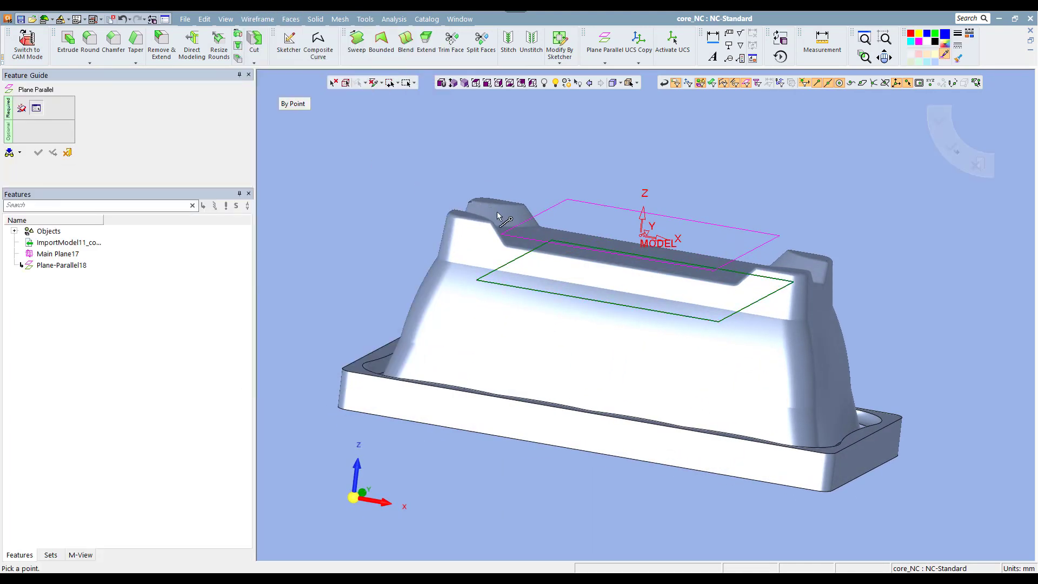
left_click(446, 334)
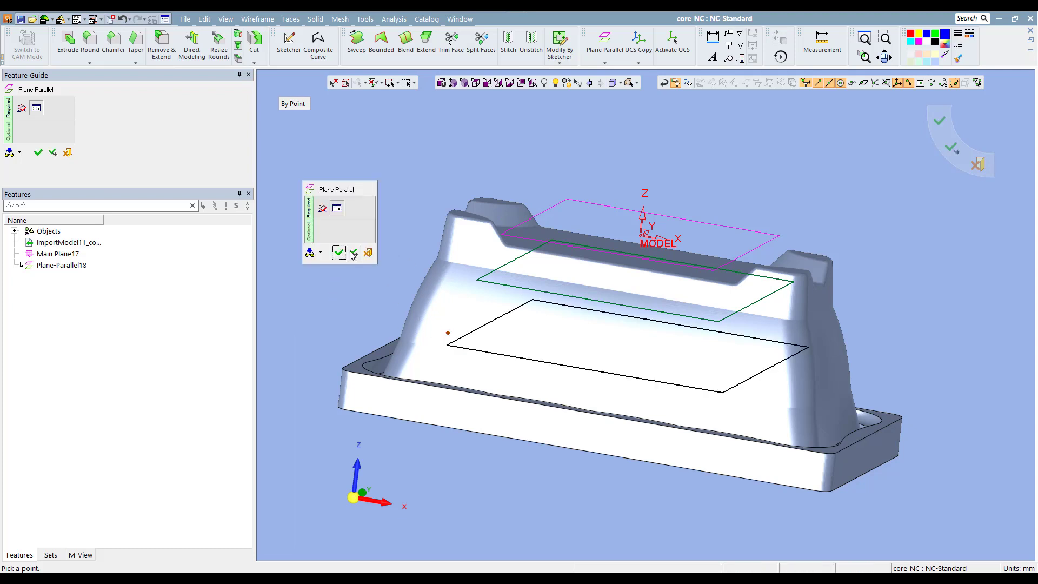
left_click(353, 254)
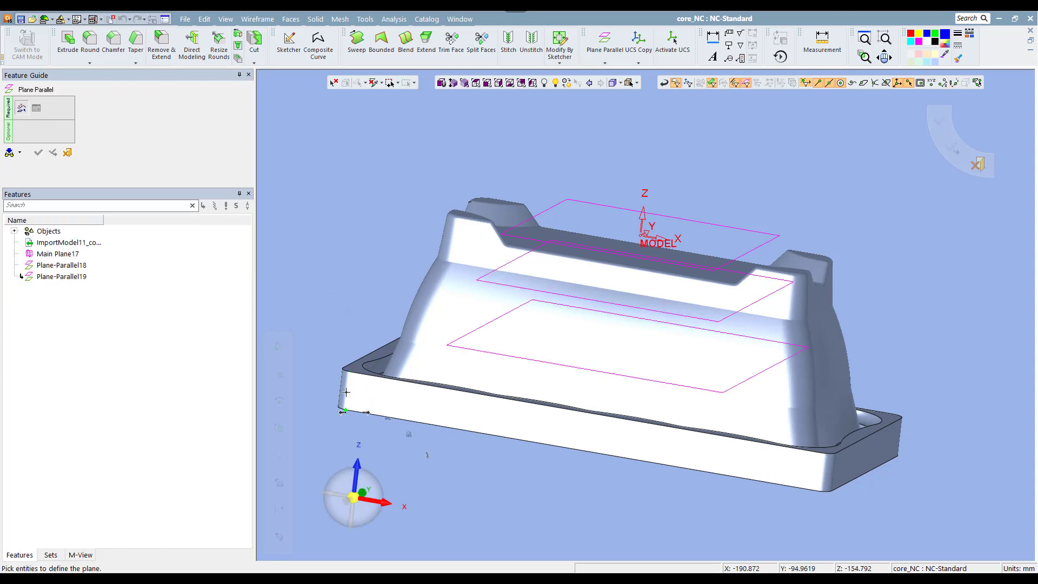
- Create a third parallel plane from the side-wall plane through a point on the bottom edge of the base
scroll(400, 402, "up", 5)
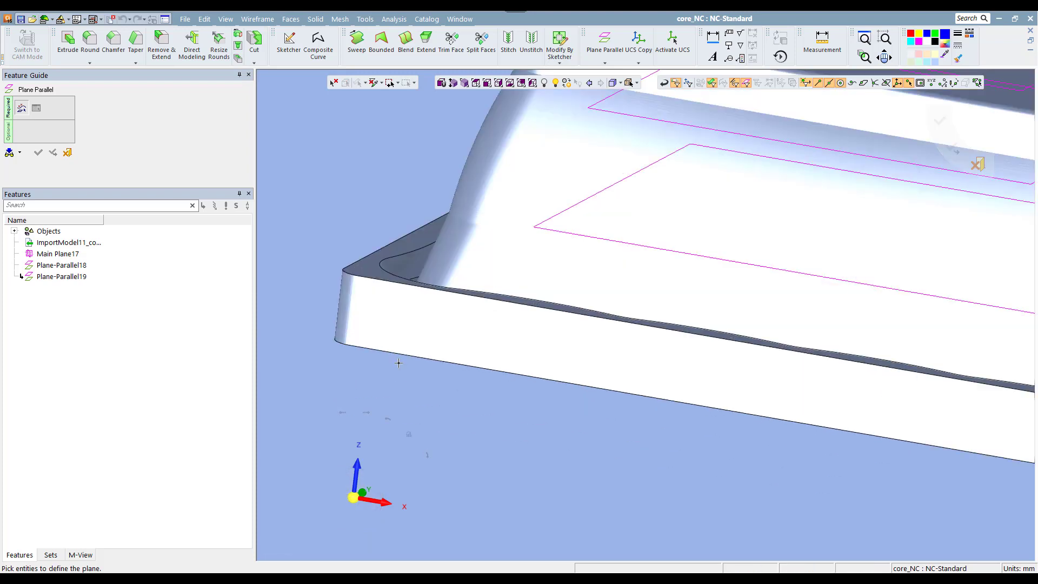
left_click(348, 345)
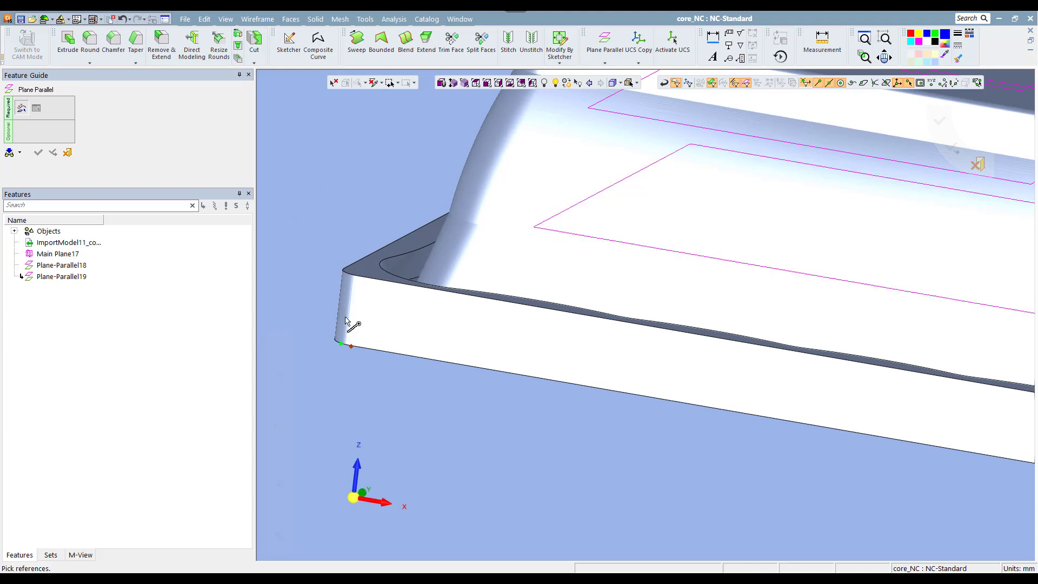
left_click(591, 241)
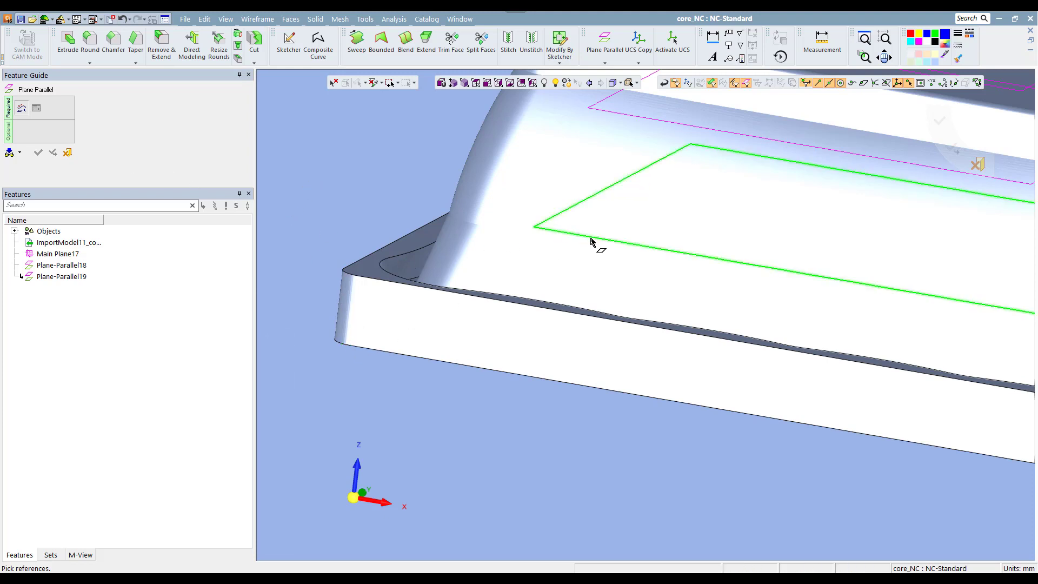
left_click(362, 349)
left_click(365, 213)
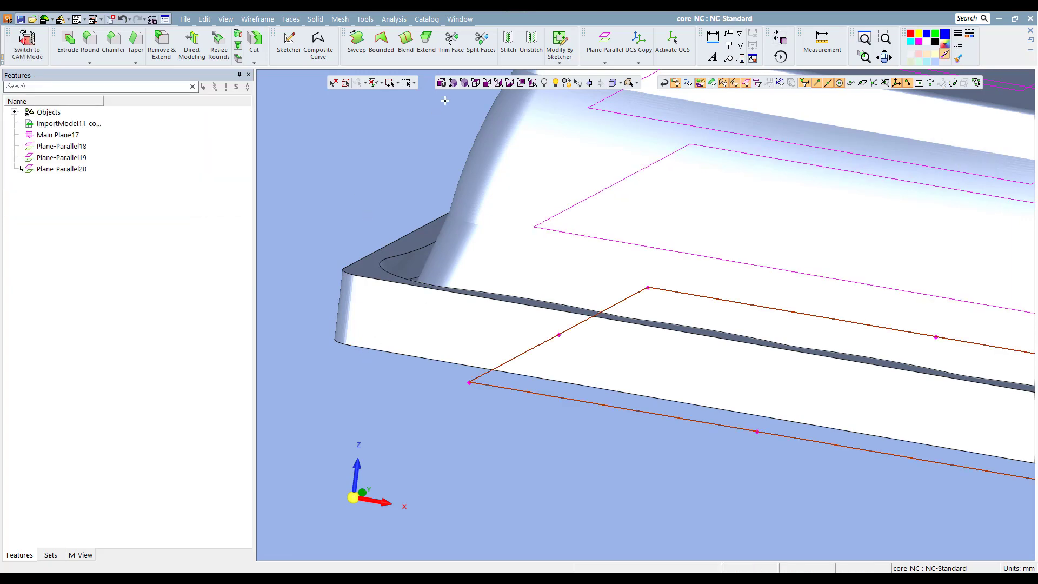
- Start an Intersection curve and set the whole core model as the first set of objects
left_click(477, 83)
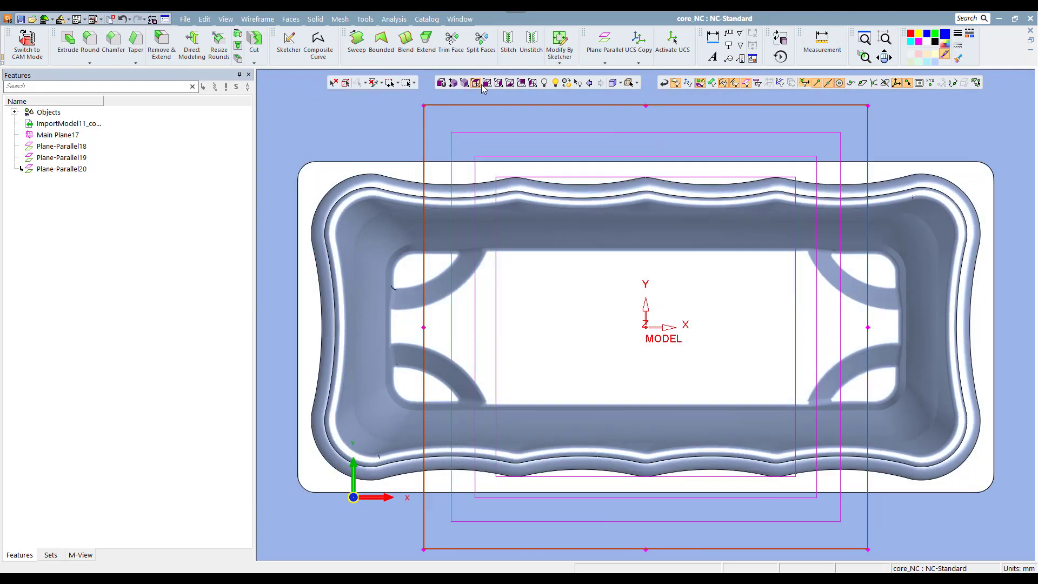
left_click(487, 84)
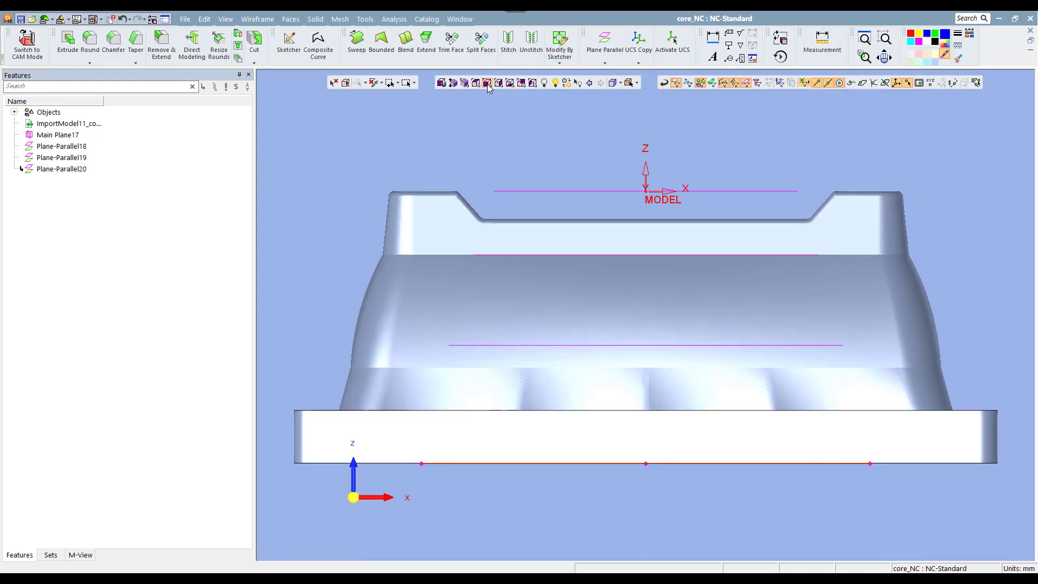
left_click(465, 83)
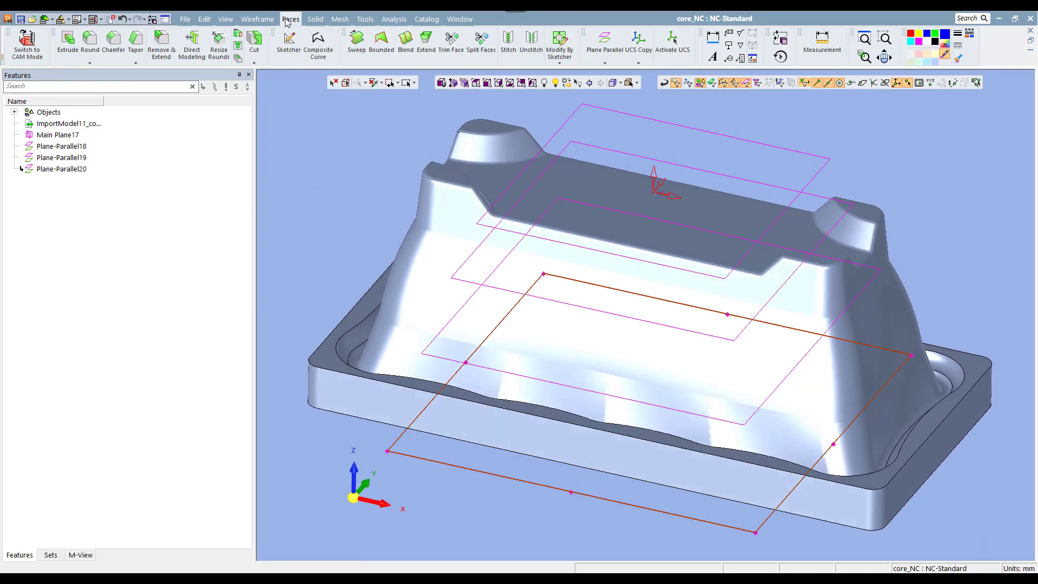
left_click(266, 20)
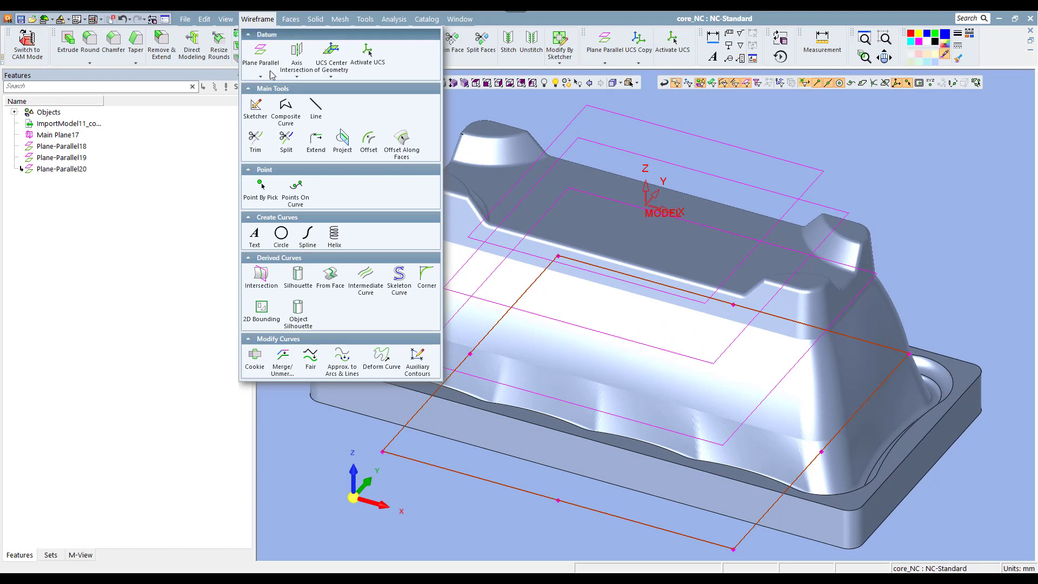
left_click(261, 275)
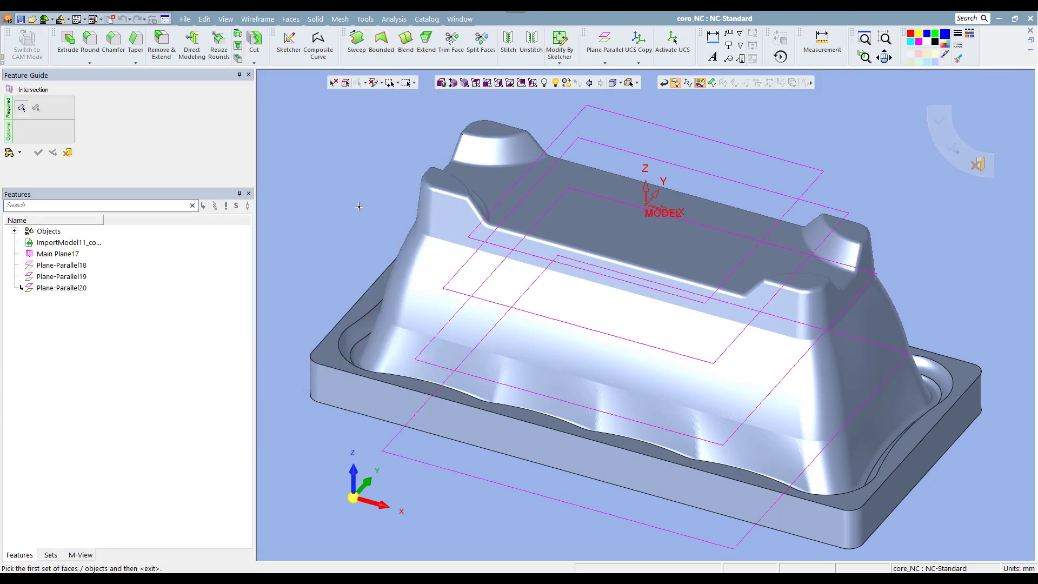
left_click(452, 214)
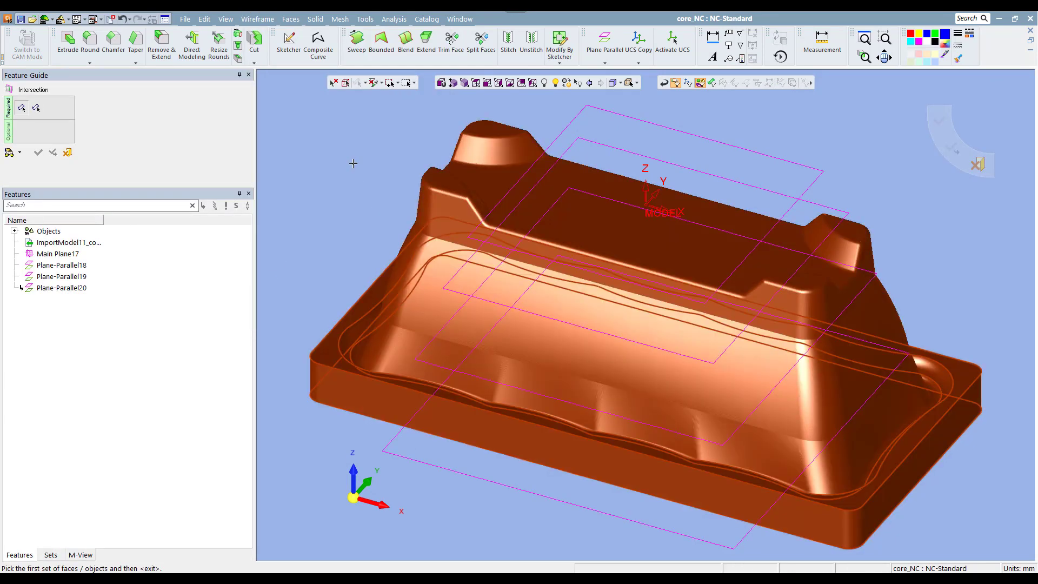
left_click_drag(361, 145, 362, 141, "ctrl")
middle_click(362, 142)
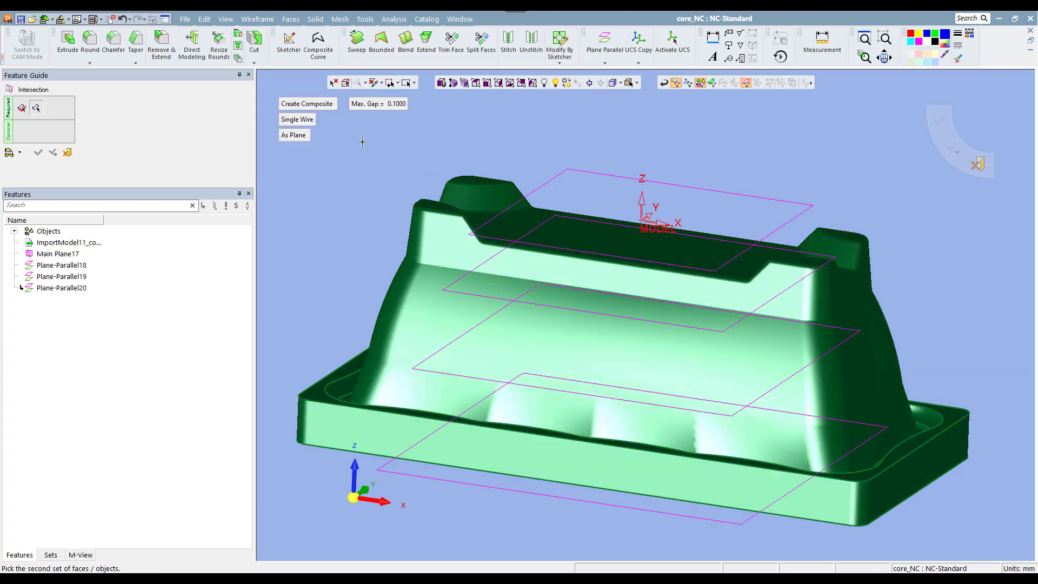
- Select the three parallel planes as the second intersection set and preview the resulting curves
left_click(468, 297)
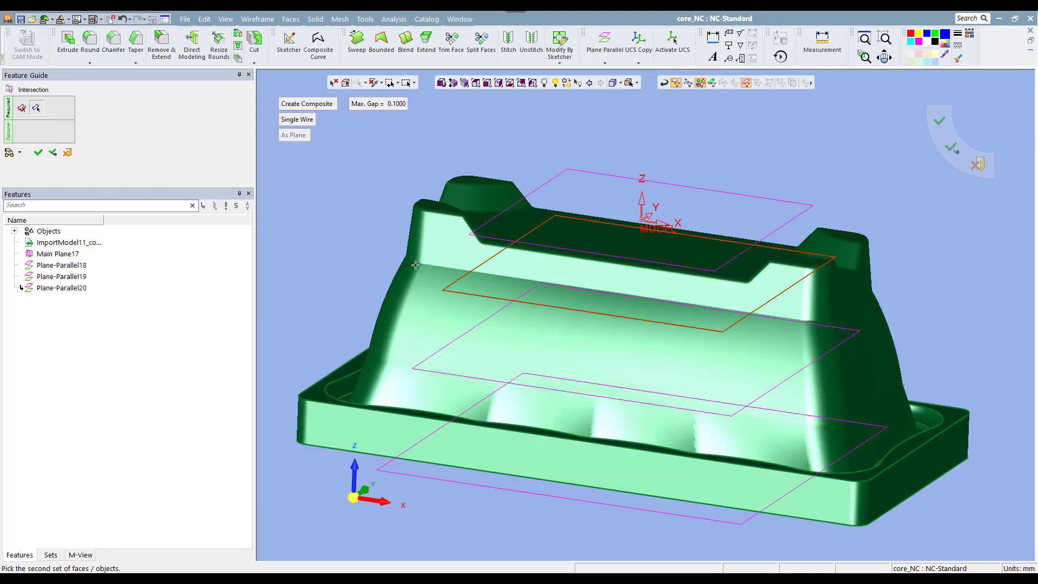
left_click(448, 351)
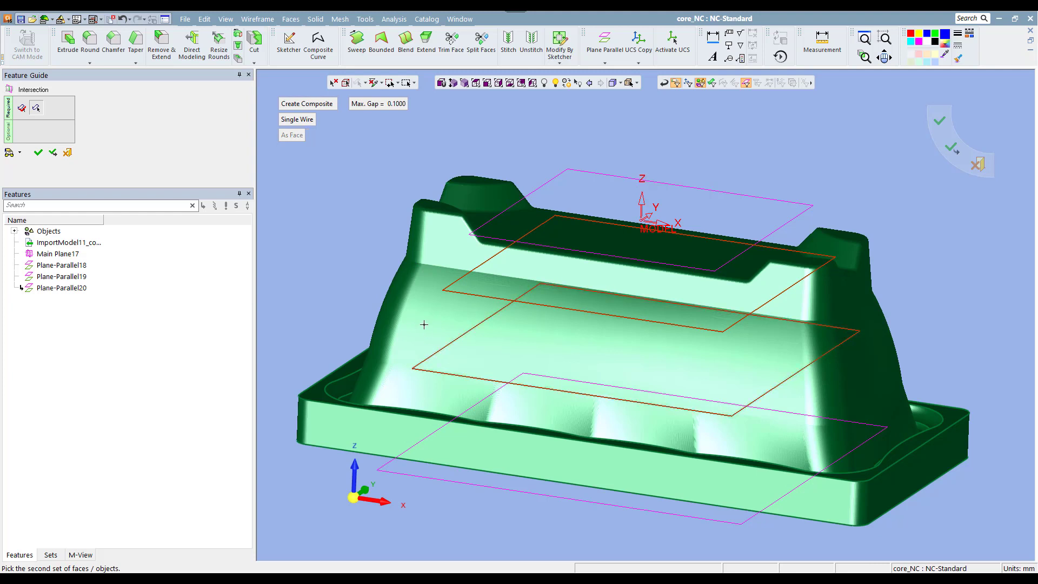
left_click(447, 425)
scroll(364, 294, "down", 2)
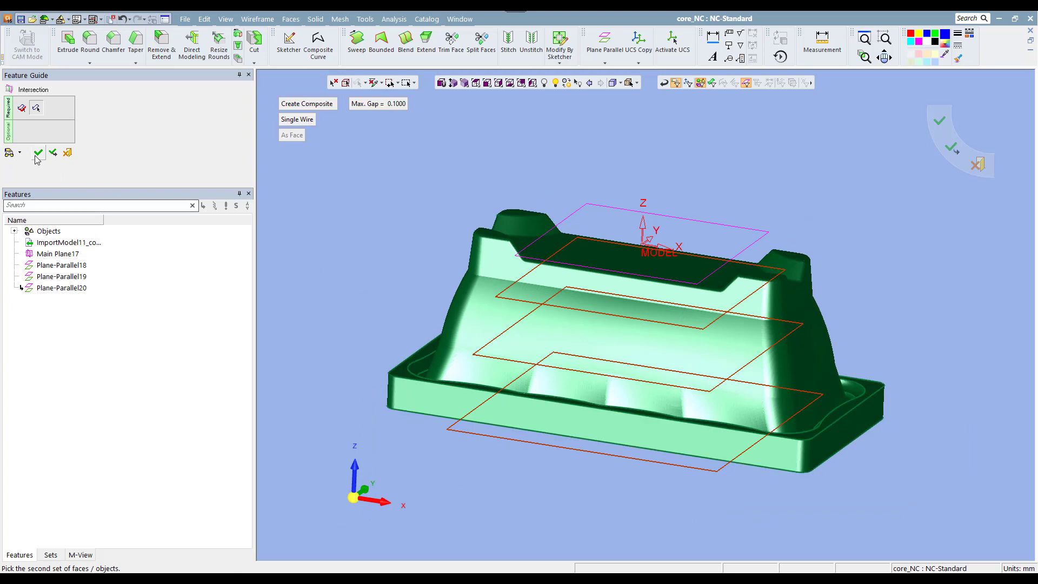
left_click(9, 152)
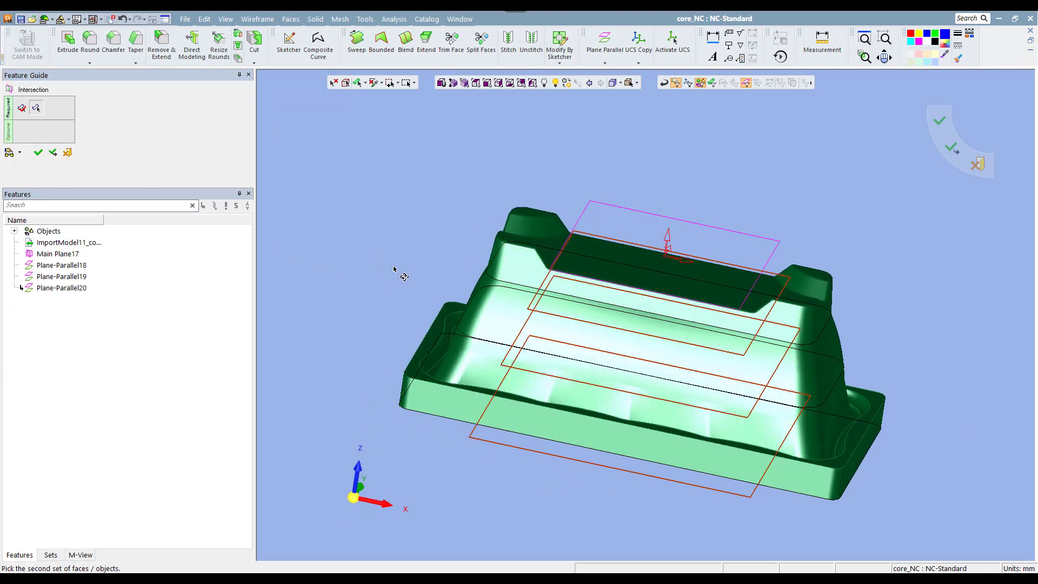
- Accept the intersection to create the composite curves where the three parallel planes cut the core model
left_click(41, 153)
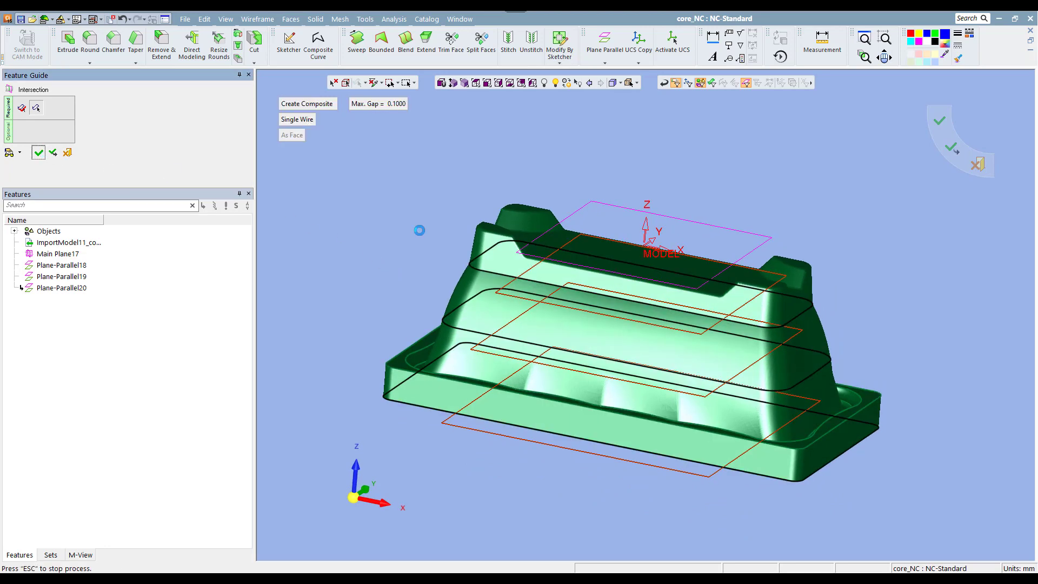
mouse_move(419, 230)
middle_mouse_down()
mouse_move(435, 262)
mouse_move(406, 355)
mouse_move(422, 336)
mouse_move(408, 237)
mouse_move(421, 256)
mouse_move(420, 215)
mouse_move(419, 225)
middle_mouse_up()
scroll(413, 254, "up", 4)
left_click(409, 256)
left_click(482, 222)
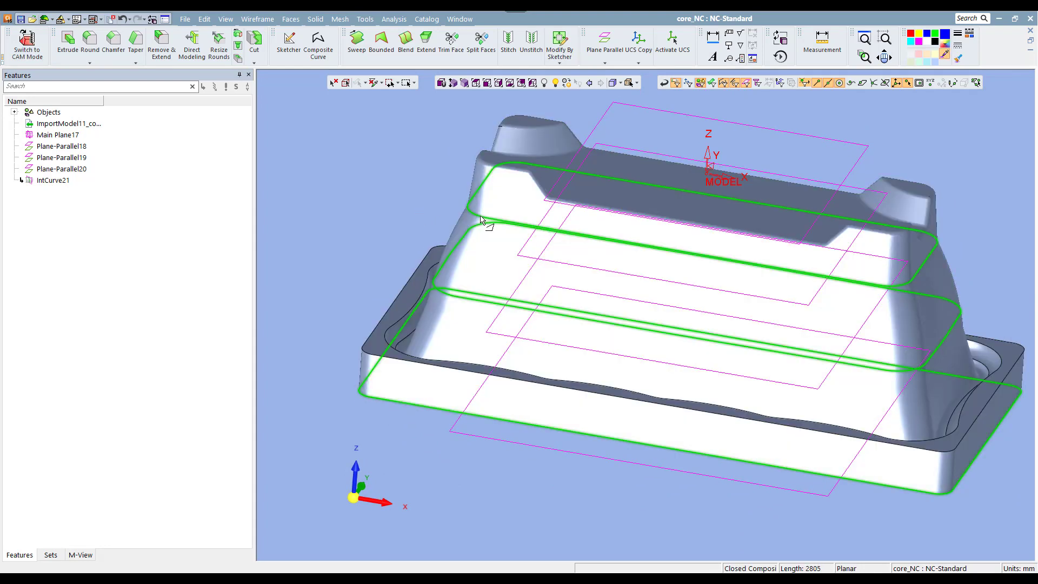
- Reopen the intersection curve feature, review its Create Composite and Single Wire options, and leave the editing
right_click(49, 182)
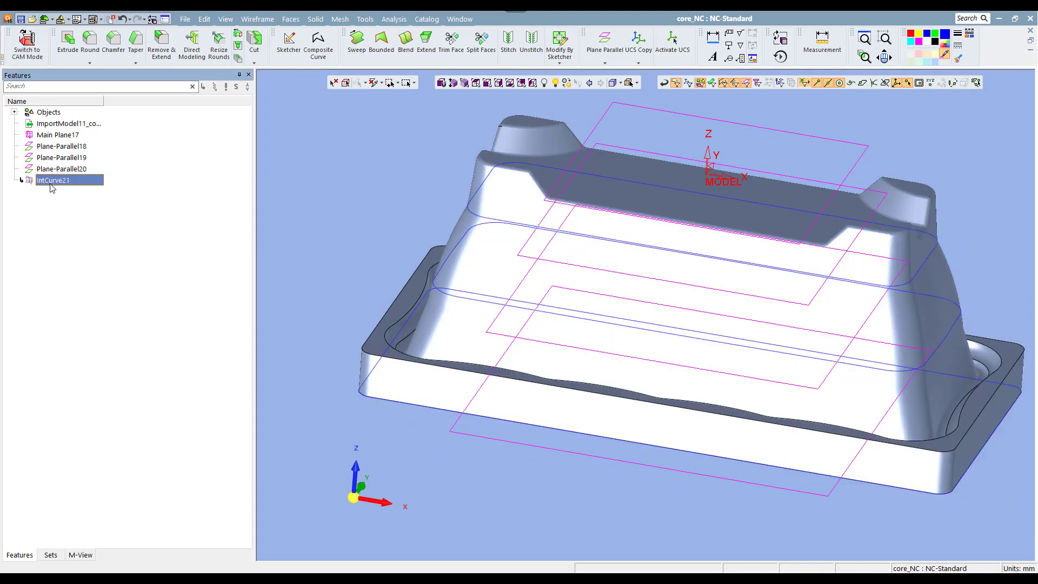
left_click(67, 189)
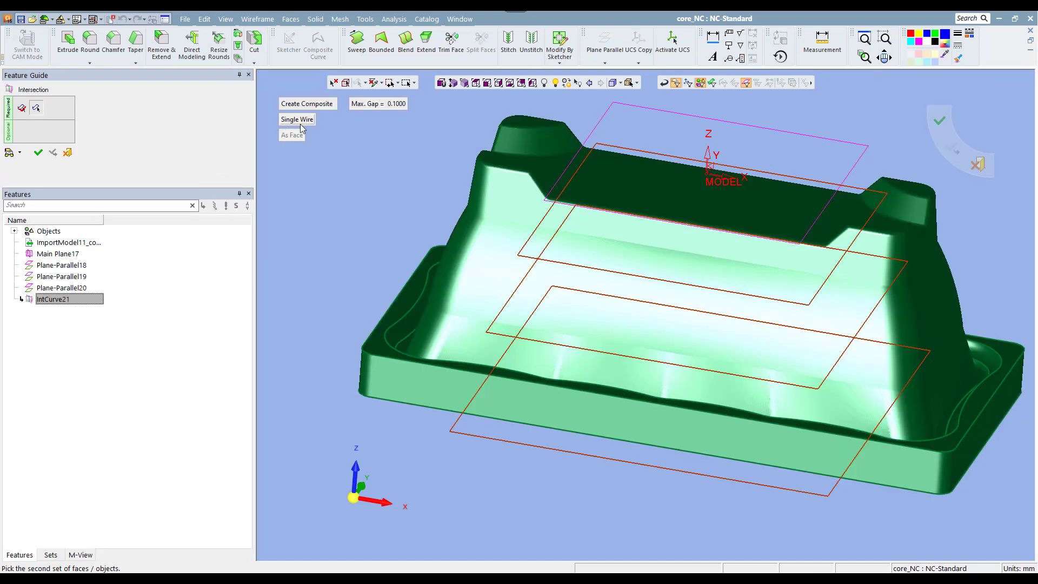
left_click(302, 122)
middle_click(346, 168)
left_click(347, 168)
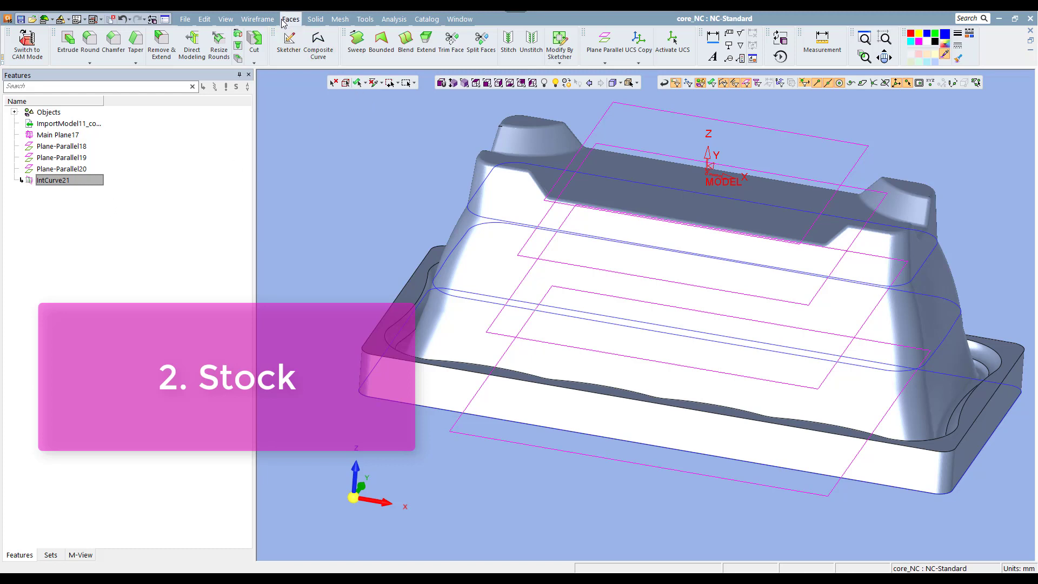
- Start a box Stock around the core model and set its output to Create Solid
left_click(316, 19)
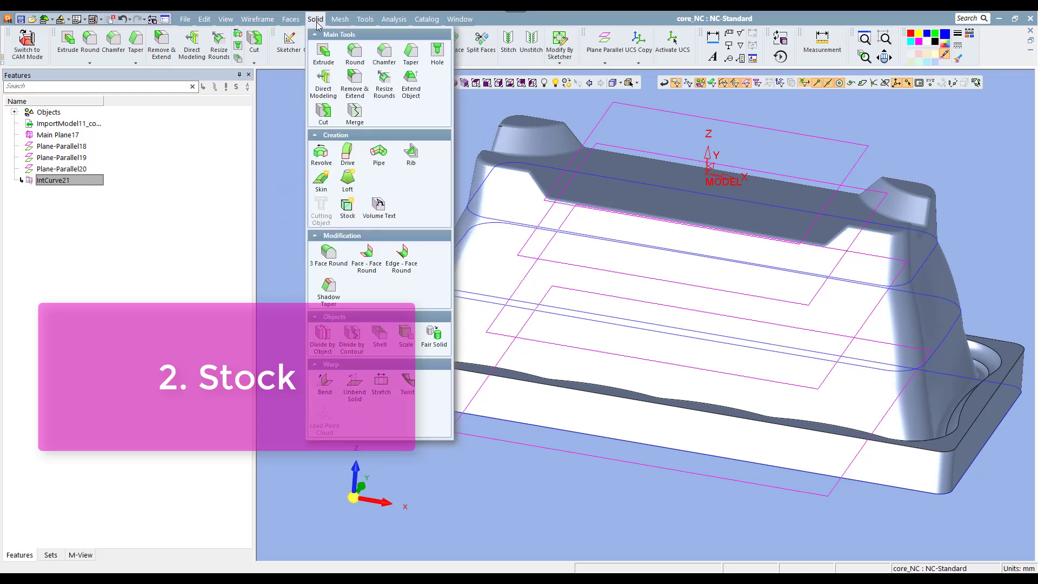
left_click(346, 208)
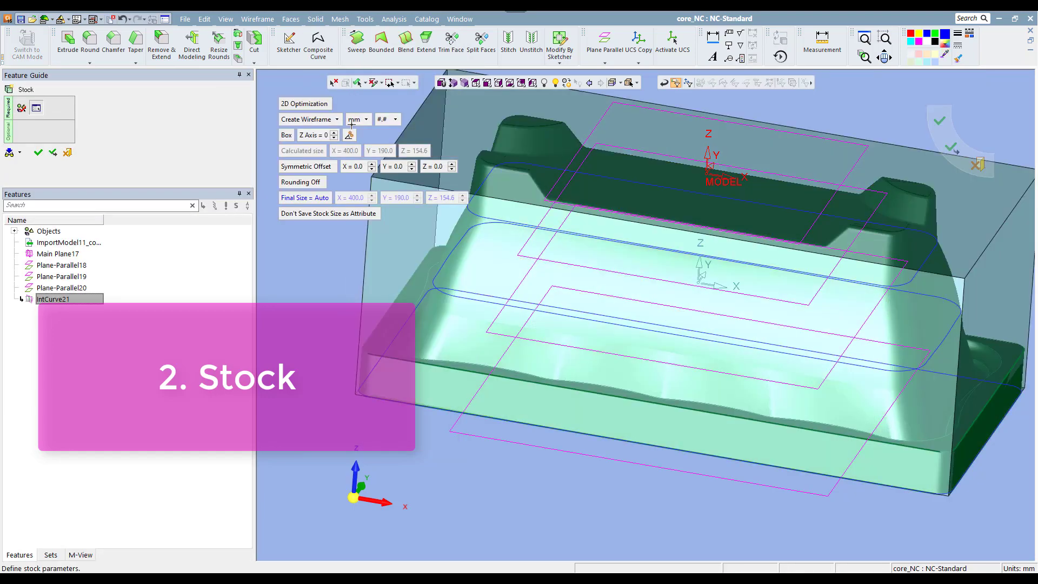
left_click(475, 83)
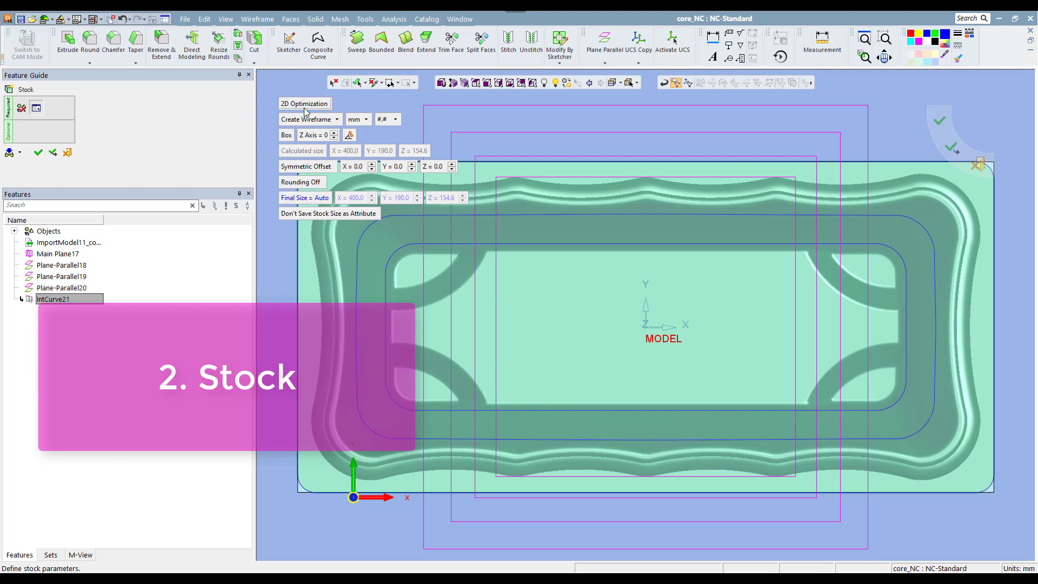
left_click(321, 120)
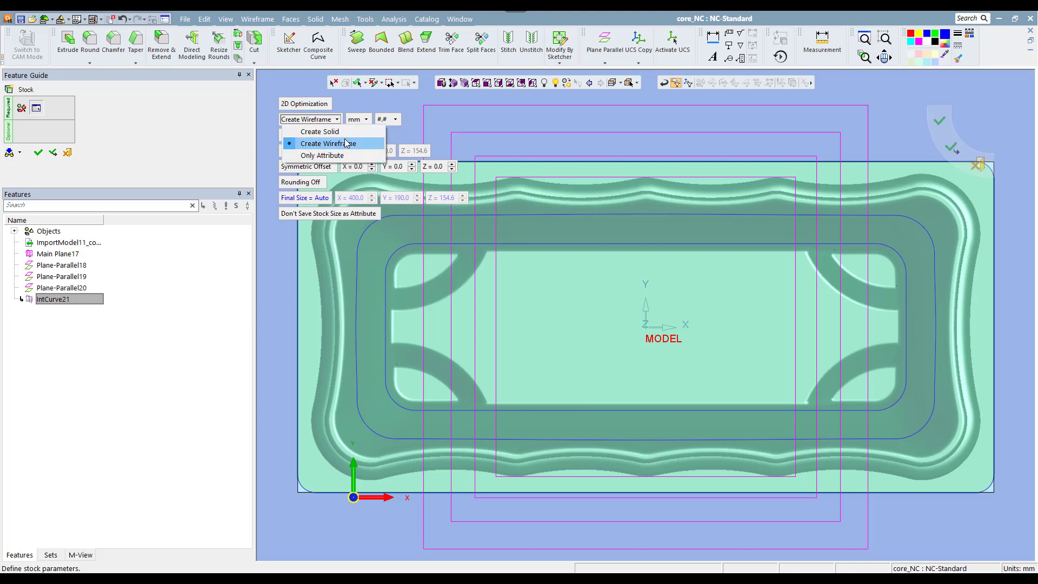
left_click(346, 135)
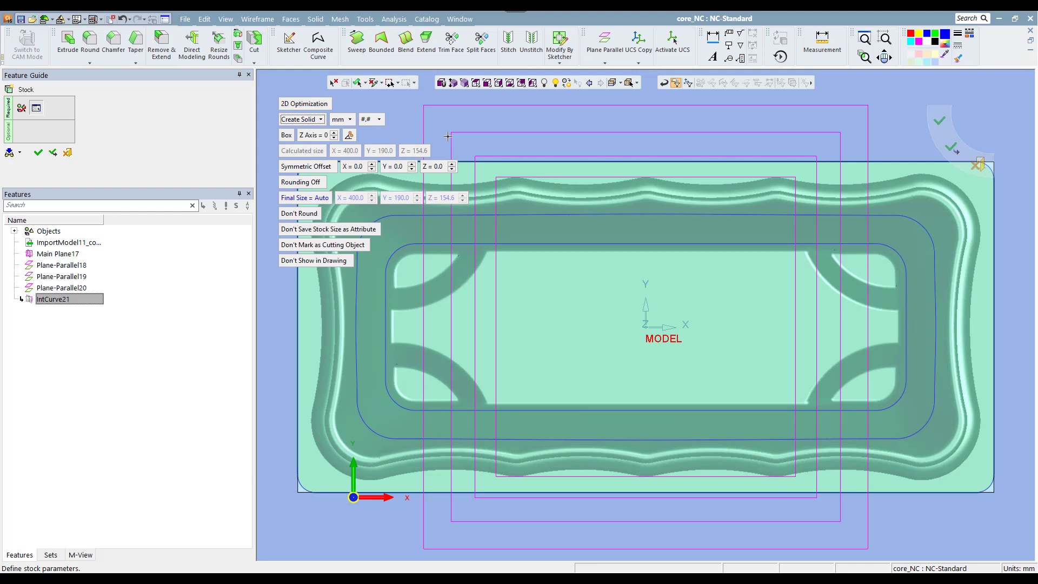
- Round the stock's corners with a 10 mm radius to match the base corners, and create the stock solid
left_click(299, 213)
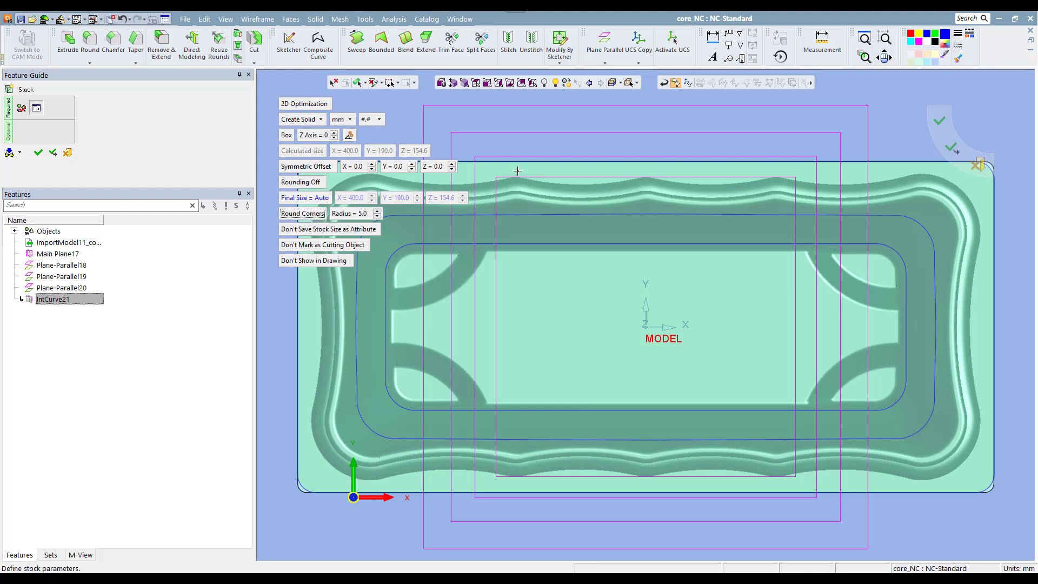
middle_click_drag(593, 170, 731, 169, "ctrl")
mouse_move(382, 214)
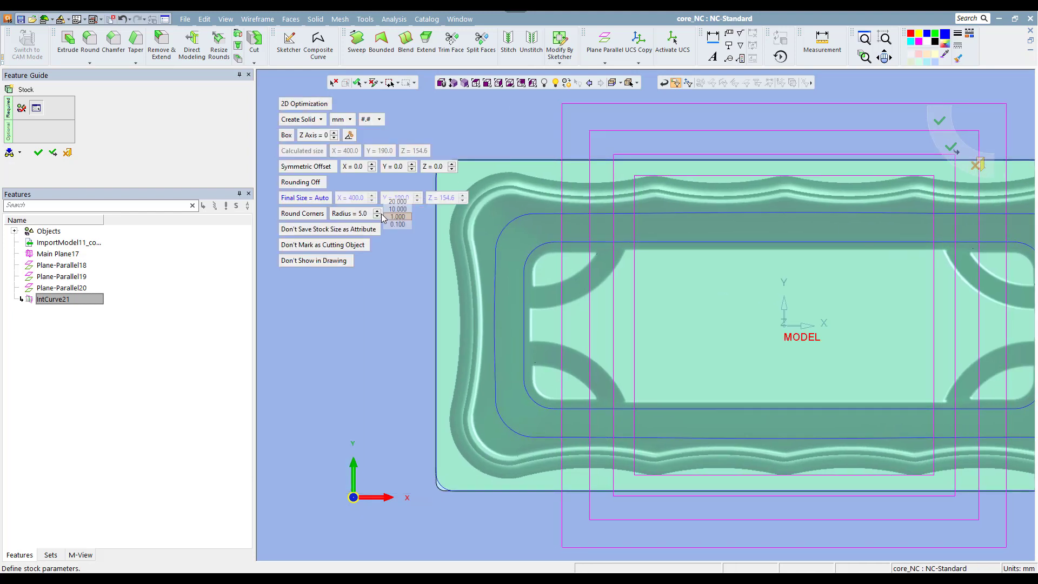
scroll(417, 207, "up", 5)
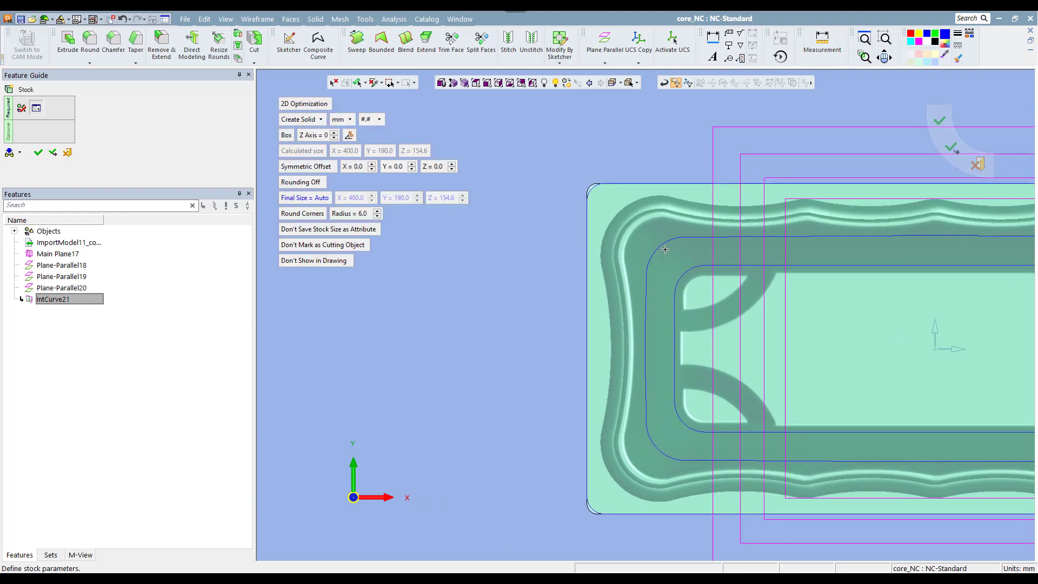
left_click(377, 211)
left_click(377, 211)
left_click(377, 211)
left_click(377, 211)
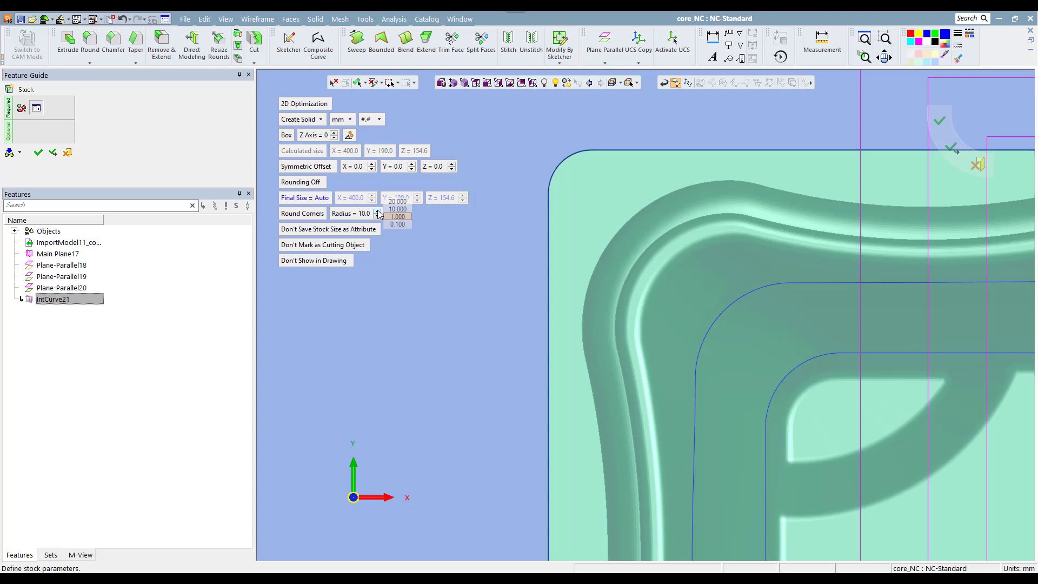
scroll(451, 244, "down", 2)
scroll(494, 279, "down", 2)
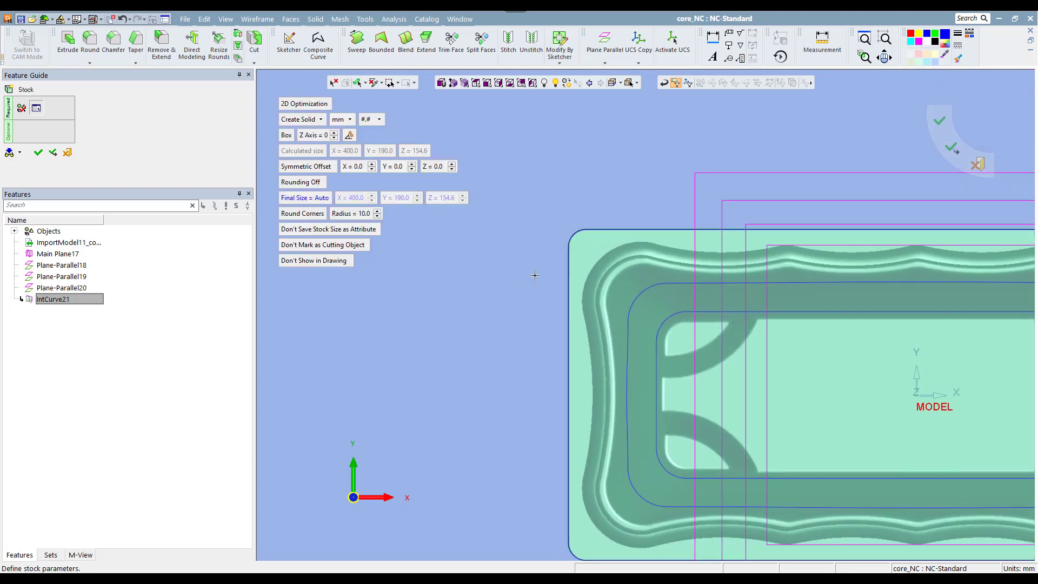
middle_click_drag(533, 274, 547, 220)
scroll(408, 254, "down", 1)
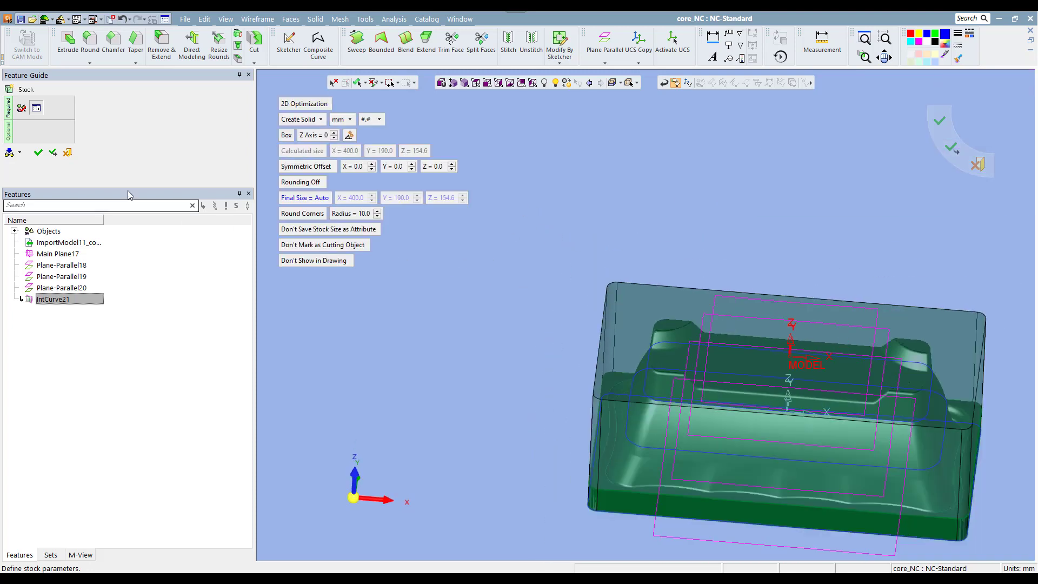
left_click(39, 154)
middle_click_drag(474, 334, 393, 283)
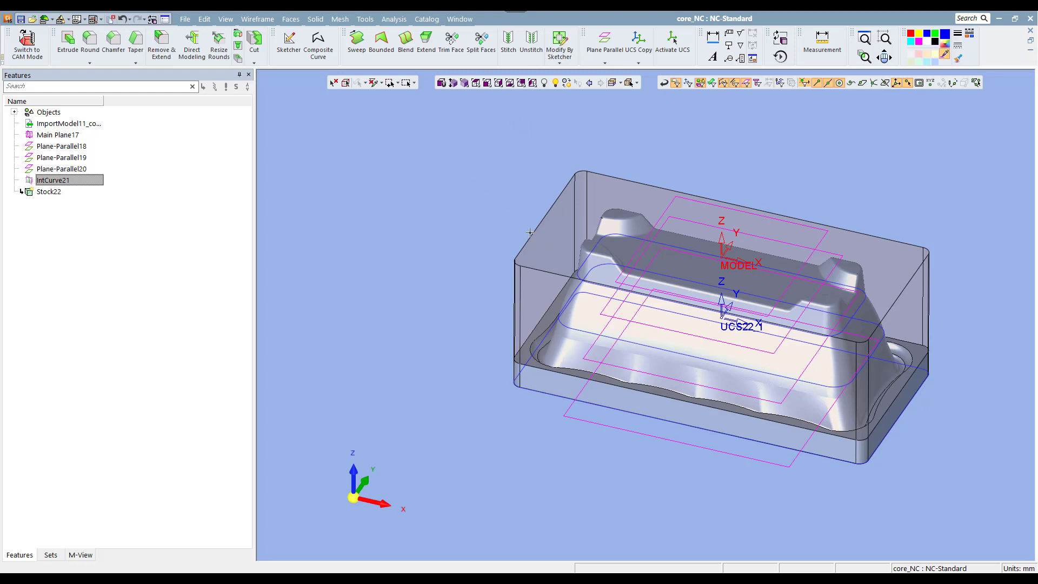
- Try to chain a composite curve around the top edges of the stock
left_click(319, 44)
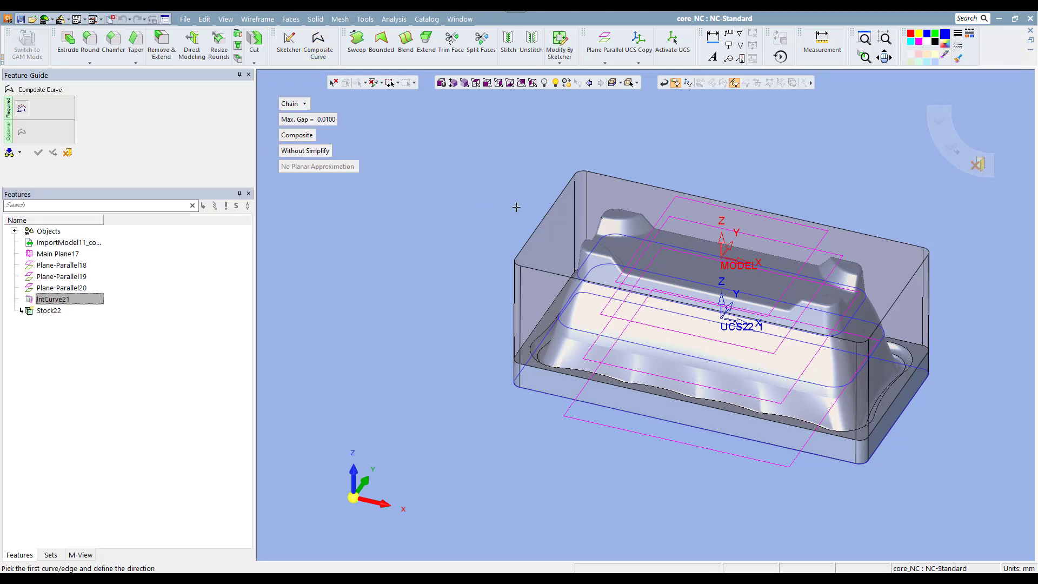
left_click(547, 217)
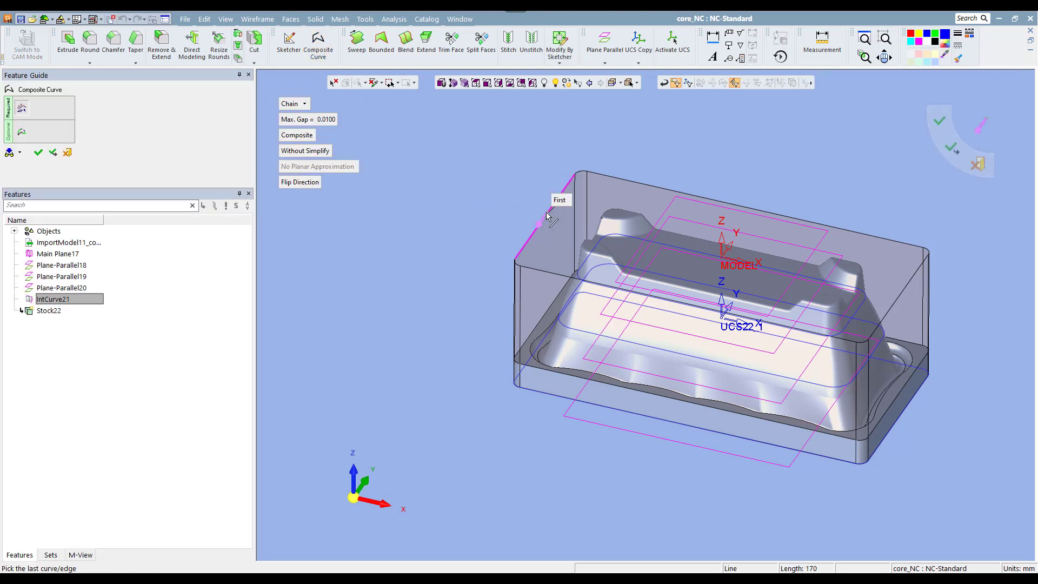
left_click(582, 173)
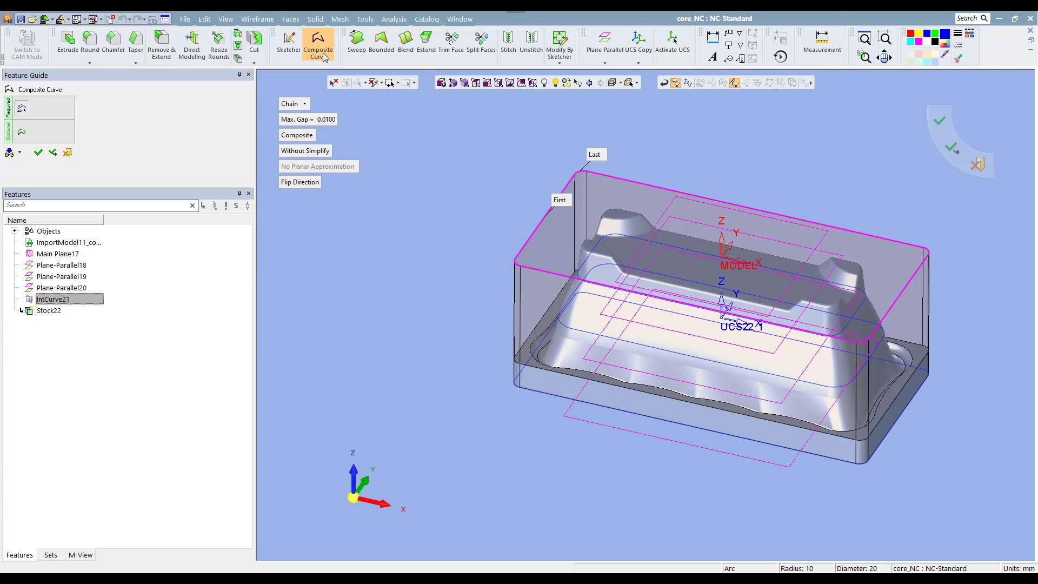
left_click(67, 152)
- Switch to CAM mode and open the boundary contour selection of the F-Slope_6 procedure
left_click(27, 46)
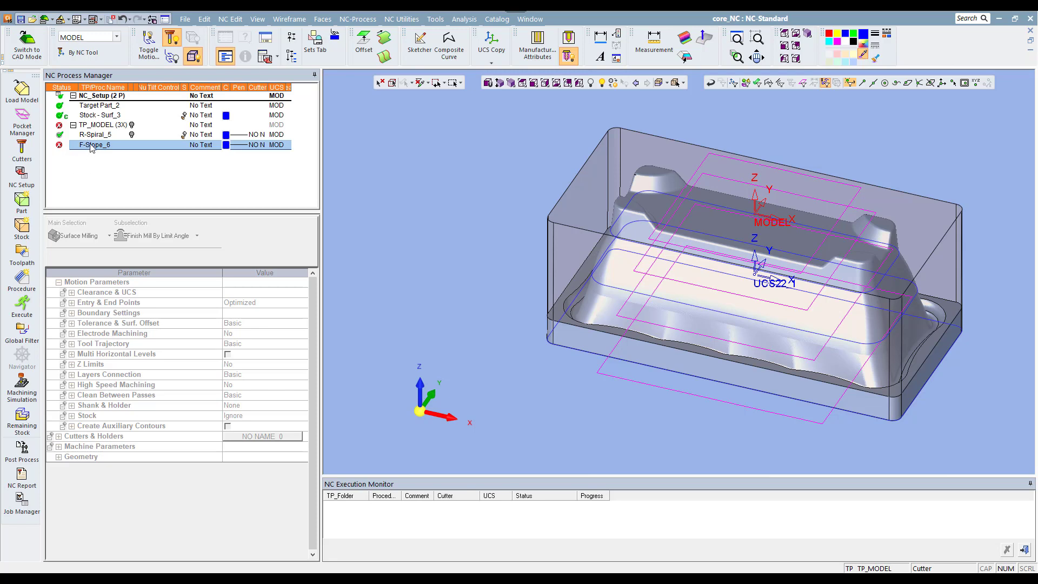
double_click(91, 145)
scroll(245, 473, "down", 2)
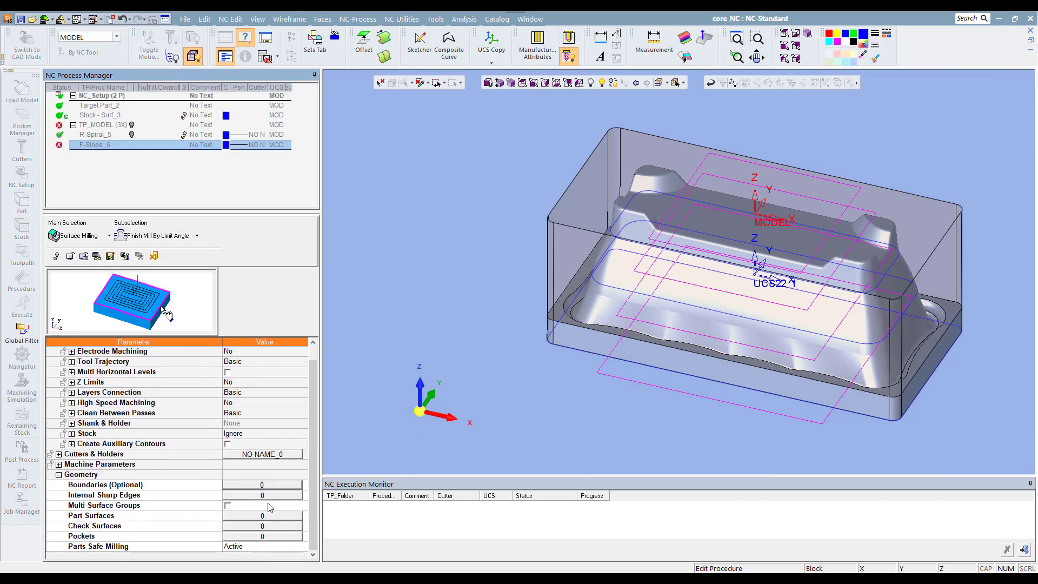
left_click(281, 486)
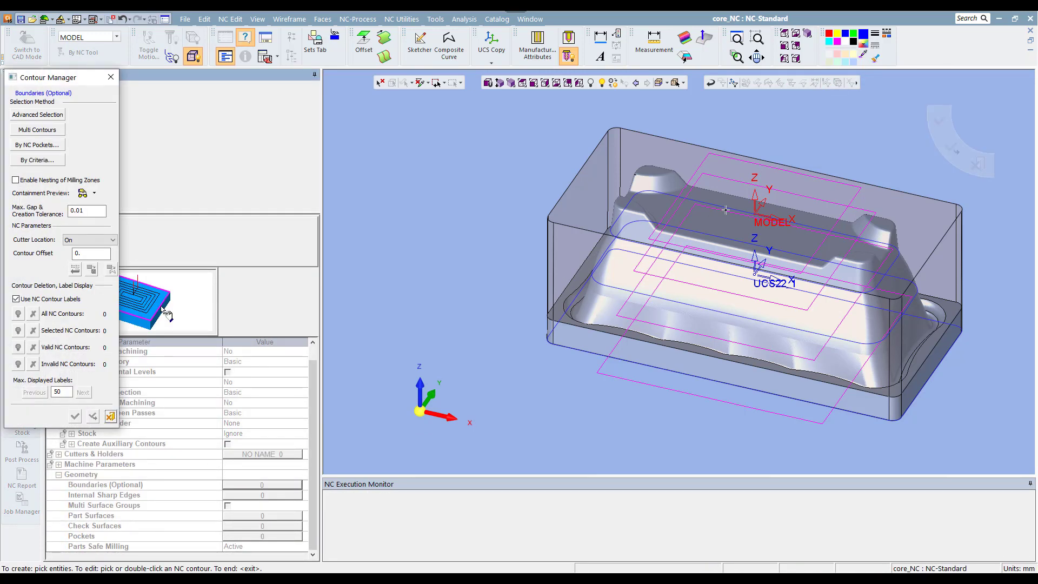
- Try to use the stock's top outline as the procedure's boundary contour, and return to CAD mode without keeping it
left_click(583, 191)
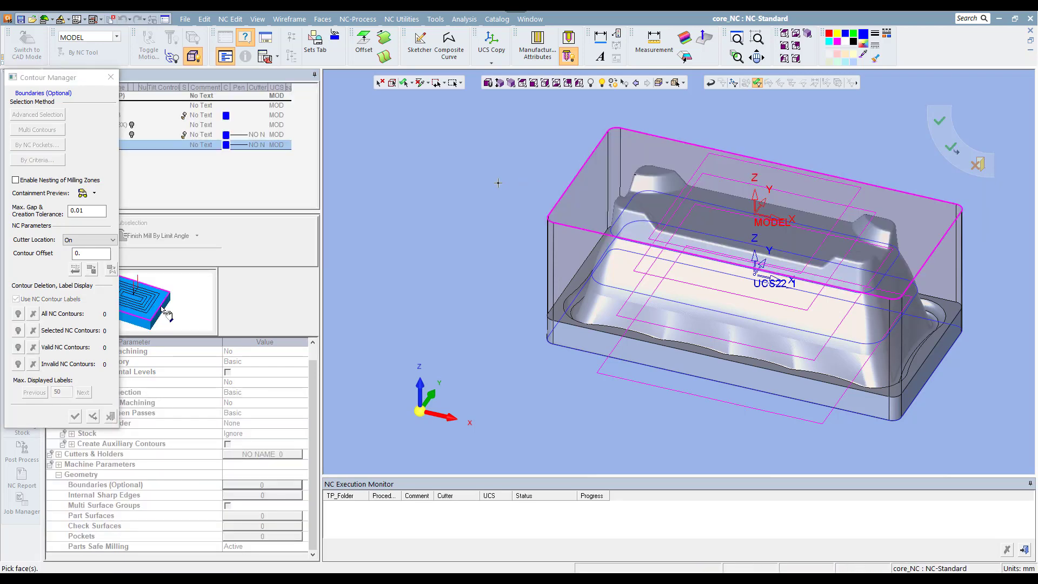
middle_click(452, 194)
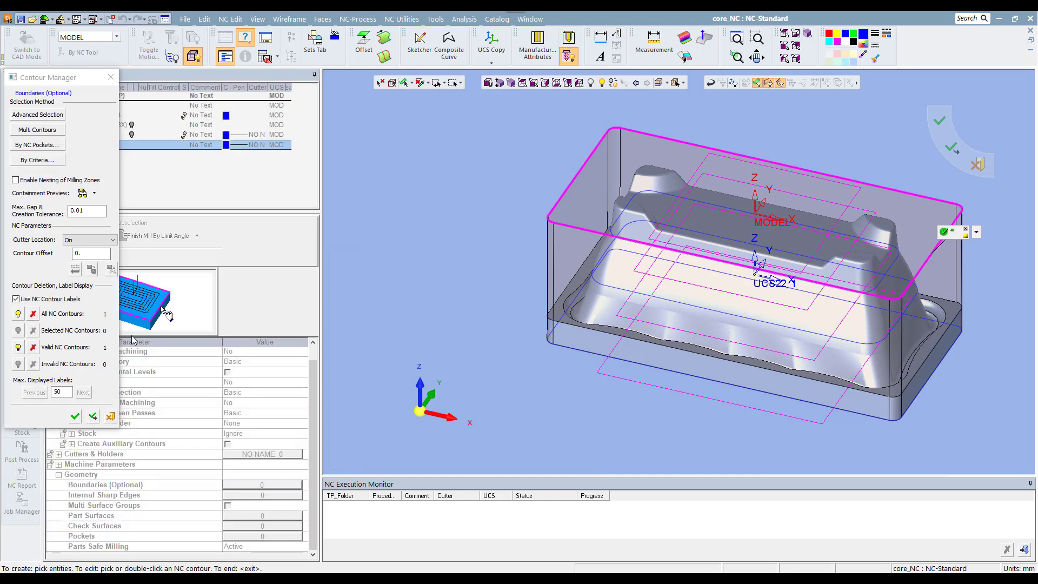
left_click(110, 417)
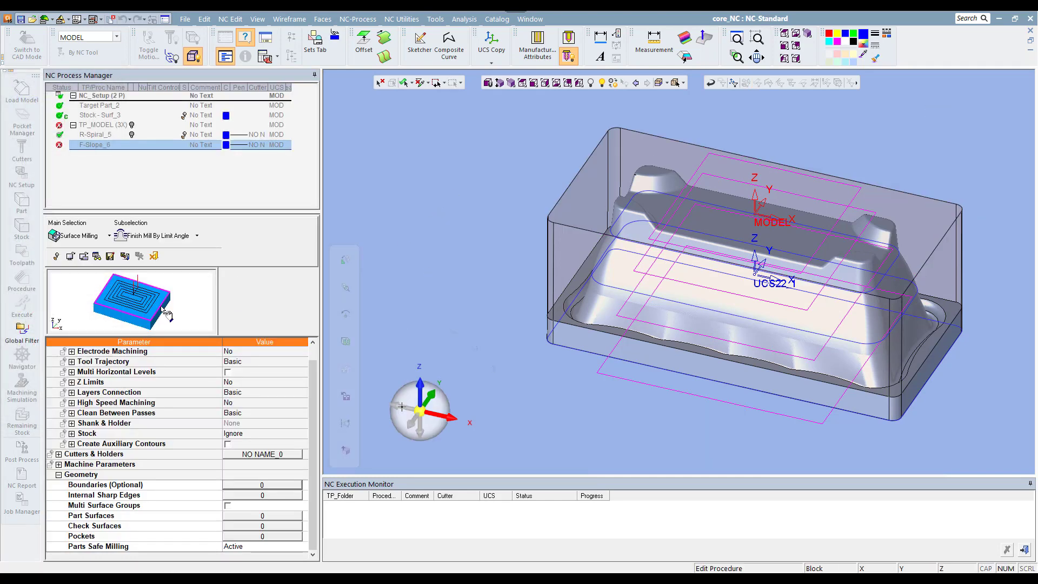
right_click(367, 202)
left_click(391, 263)
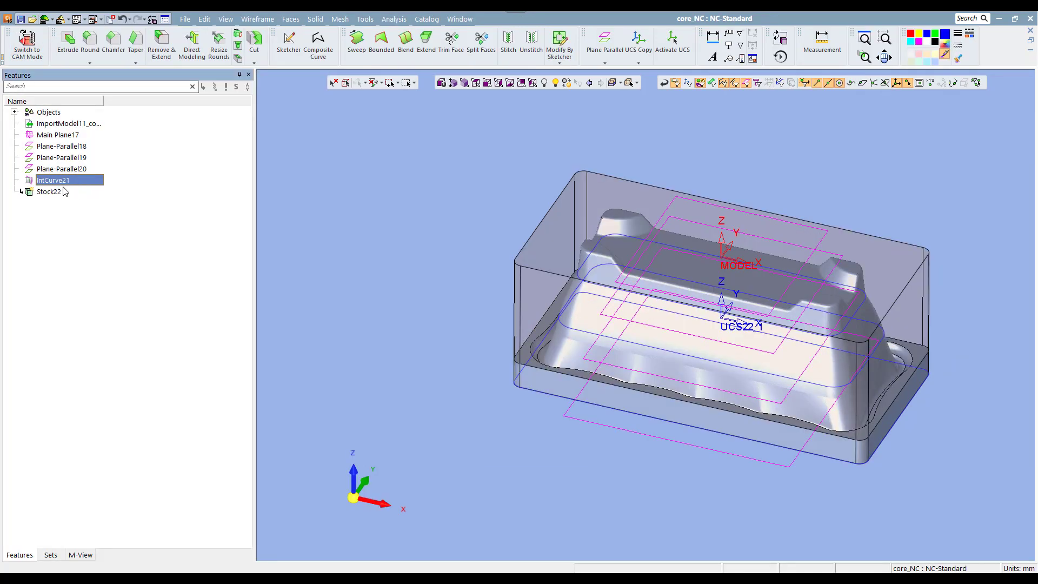
- Delete the three parallel planes, the intersection curve and the stock from the feature tree
left_click(58, 147)
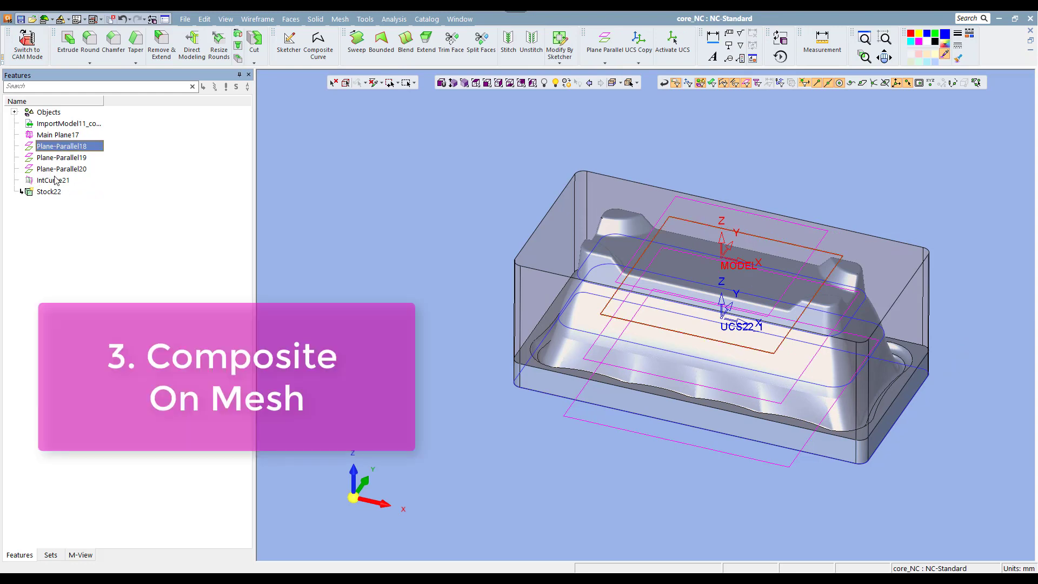
left_click(44, 192, "shift")
right_click(45, 194)
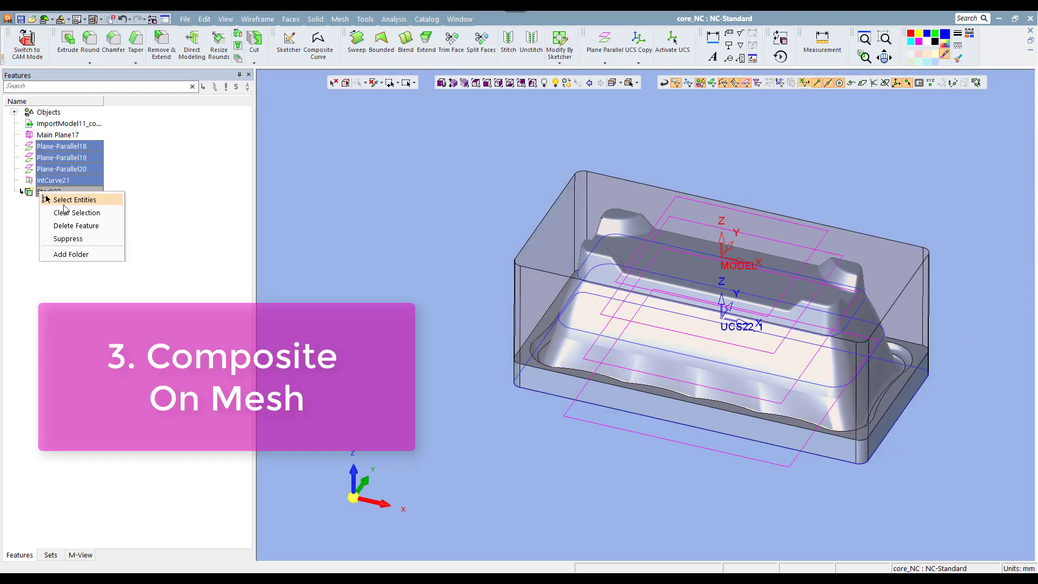
left_click(81, 227)
left_click(97, 347)
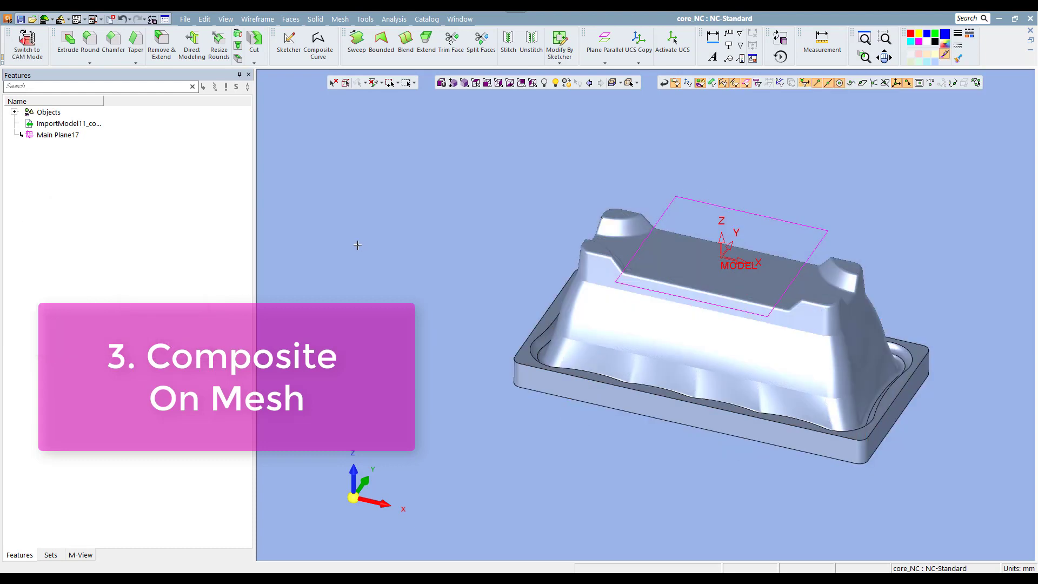
- Start a Composite on Mesh curve and pick the front long top edge of the core's rectangular base
left_click(340, 20)
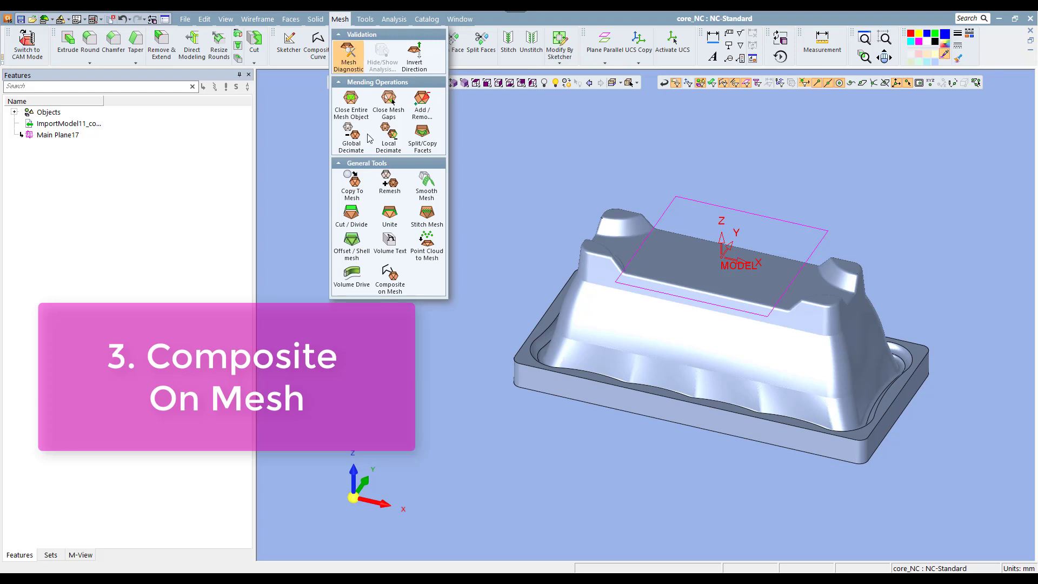
left_click(397, 272)
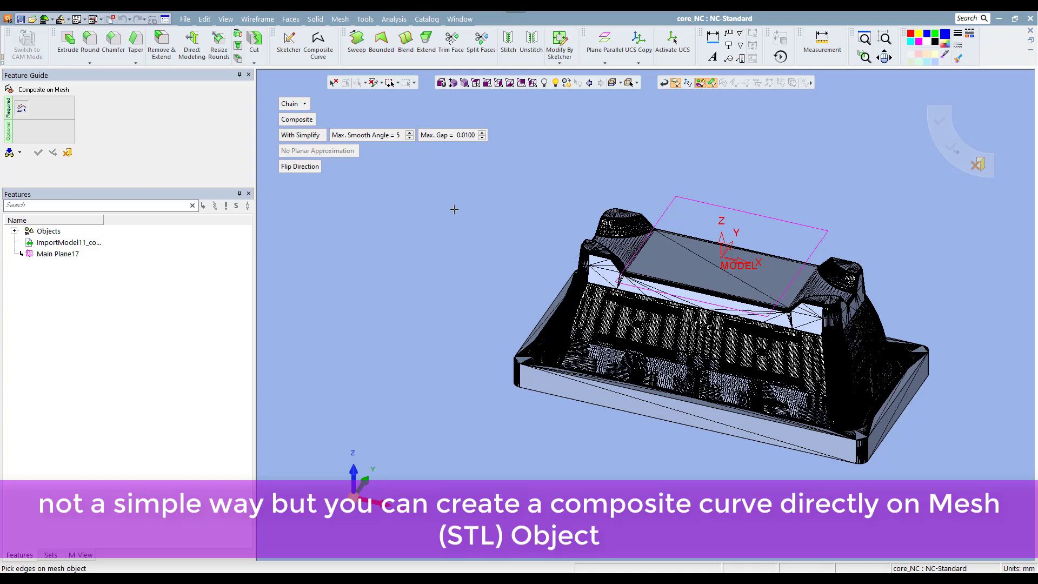
scroll(797, 450, "up", 2)
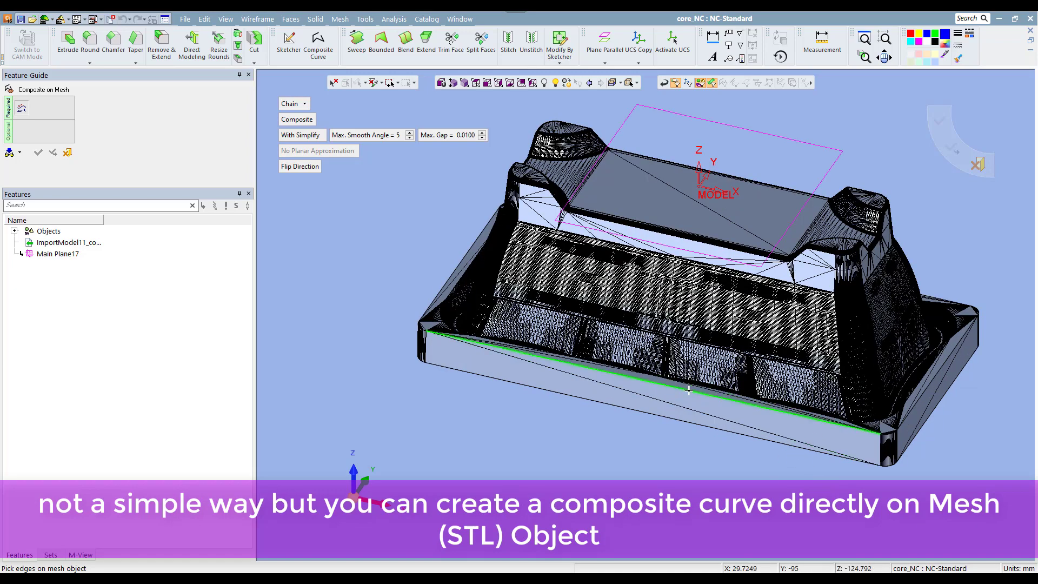
left_click(871, 465)
- Extend the chain around the base's front rounded corner on the +X side and along the short +X top edge
middle_click(871, 465)
scroll(913, 431, "up", 5)
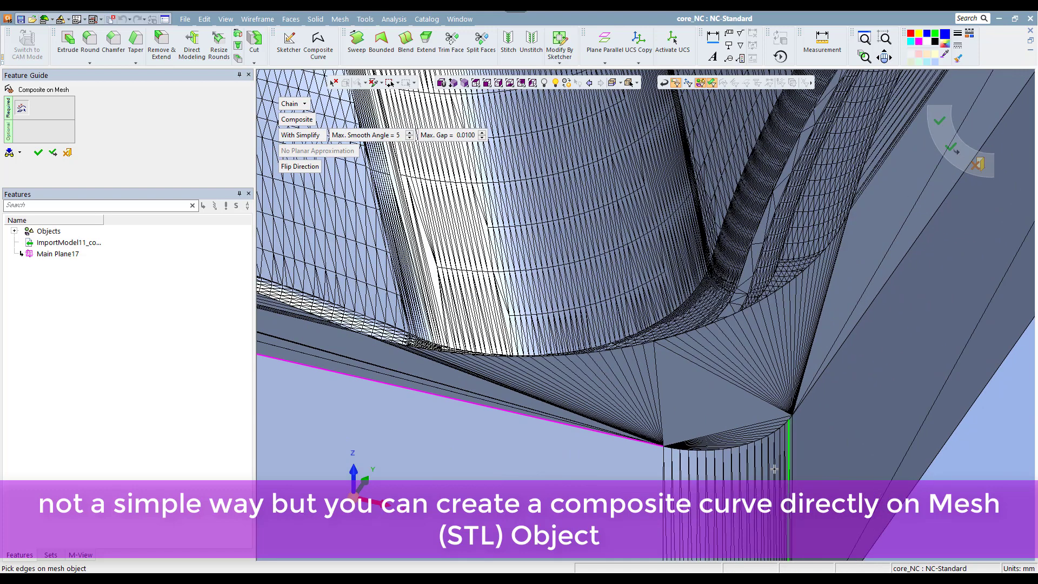
middle_click_drag(749, 468, 657, 366, "ctrl")
scroll(658, 366, "up", 2)
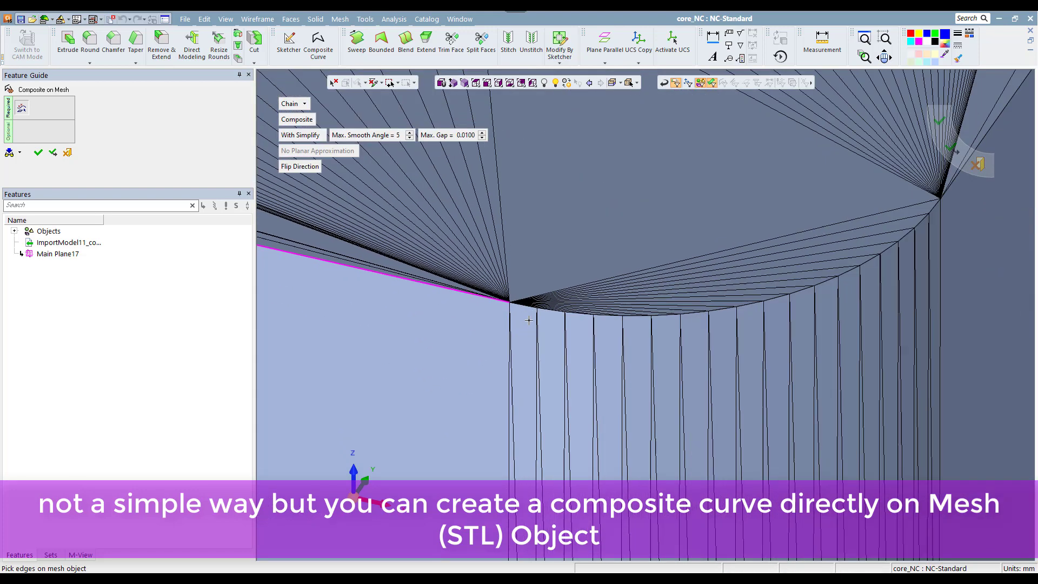
scroll(528, 302, "up", 2)
left_click(523, 305)
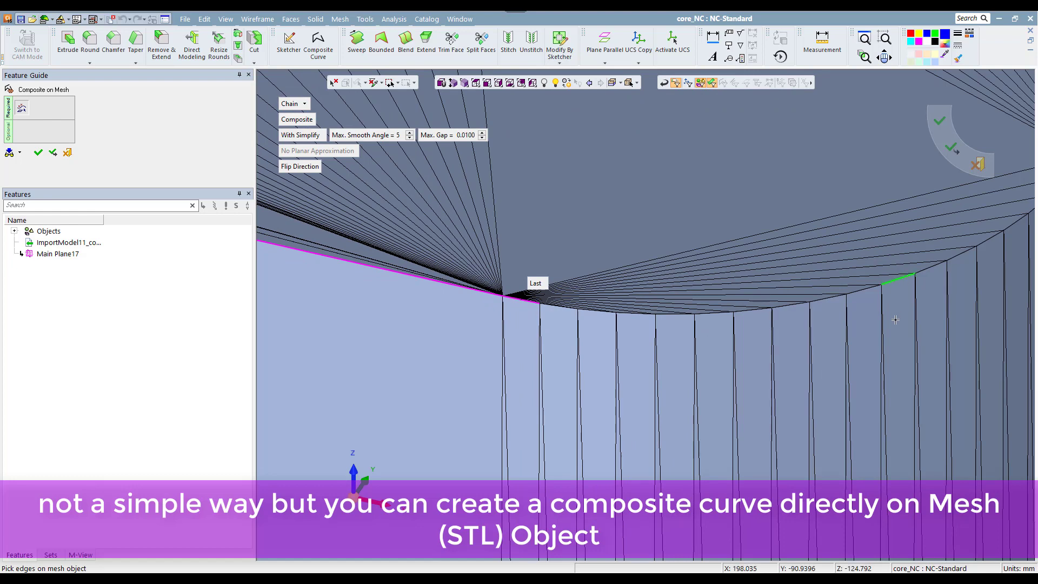
left_click(904, 277)
scroll(896, 321, "down", 3)
scroll(773, 278, "up", 4)
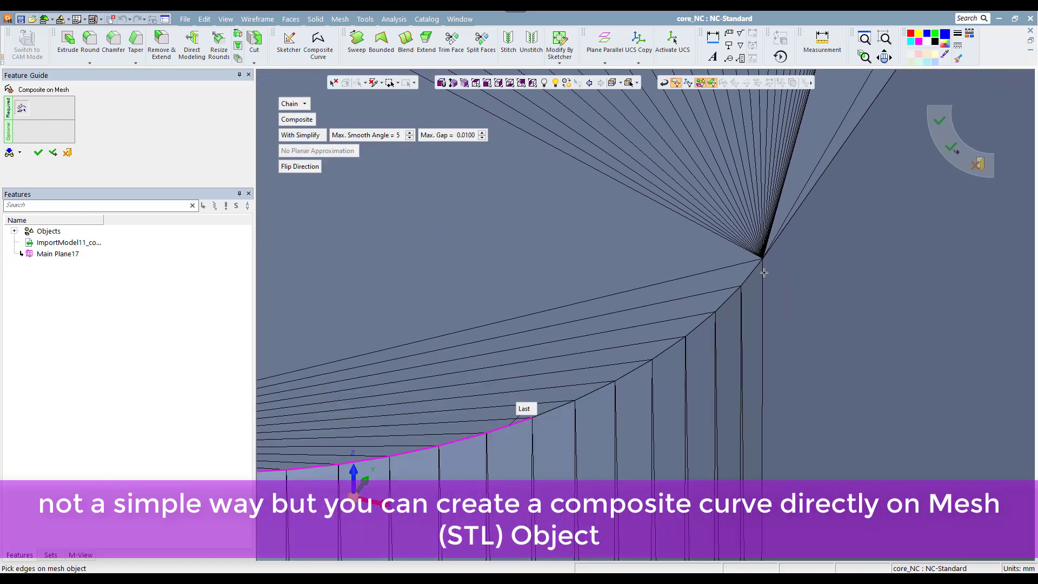
left_click(757, 270)
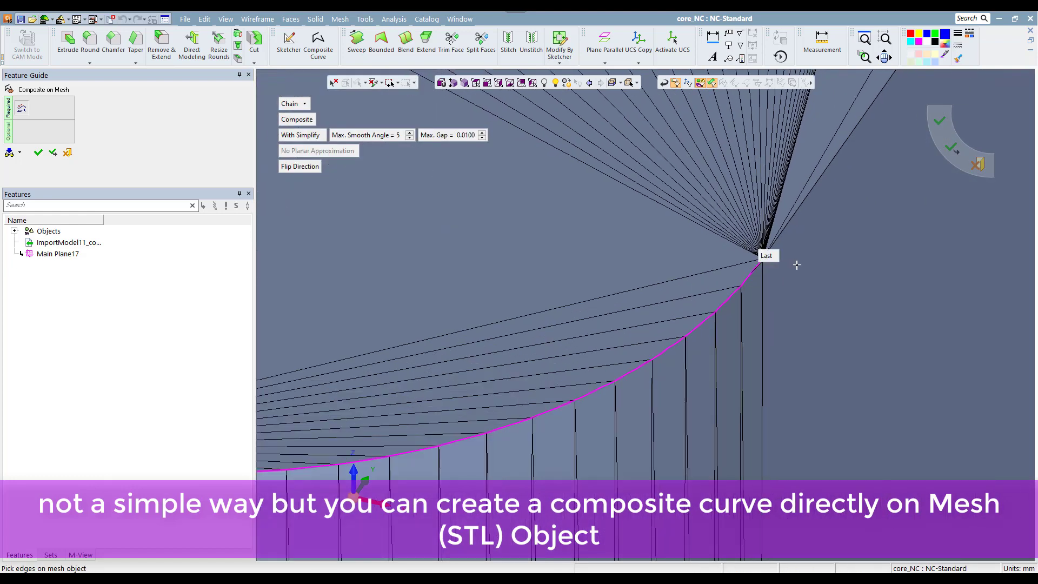
left_click(804, 193)
- Try to continue the chain from the short +X edge straight to the back long top edge
scroll(848, 238, "down", 3)
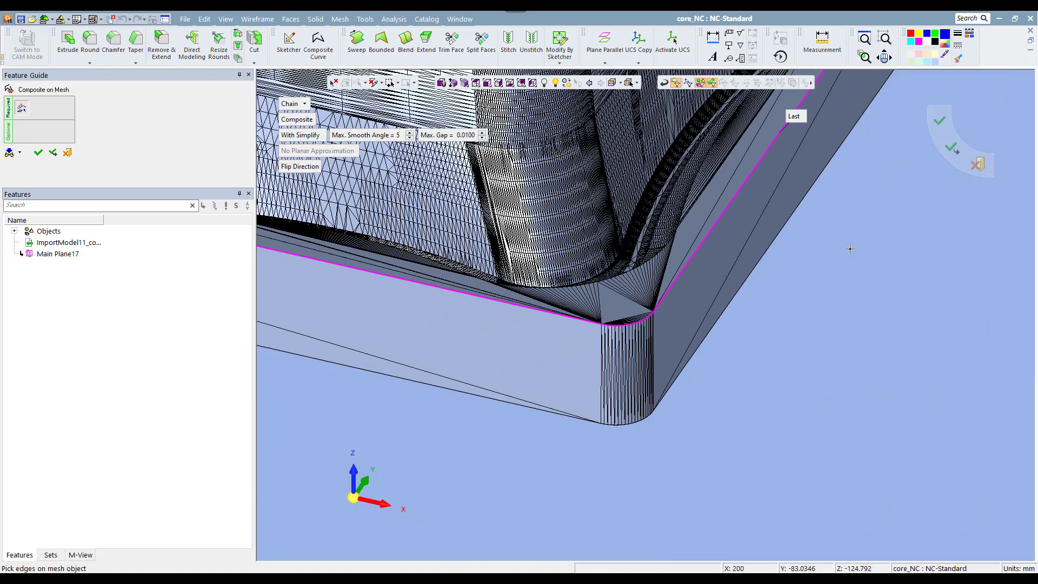
middle_click_drag(853, 229, 737, 440, "ctrl")
scroll(813, 287, "down", 3)
scroll(736, 222, "up", 4)
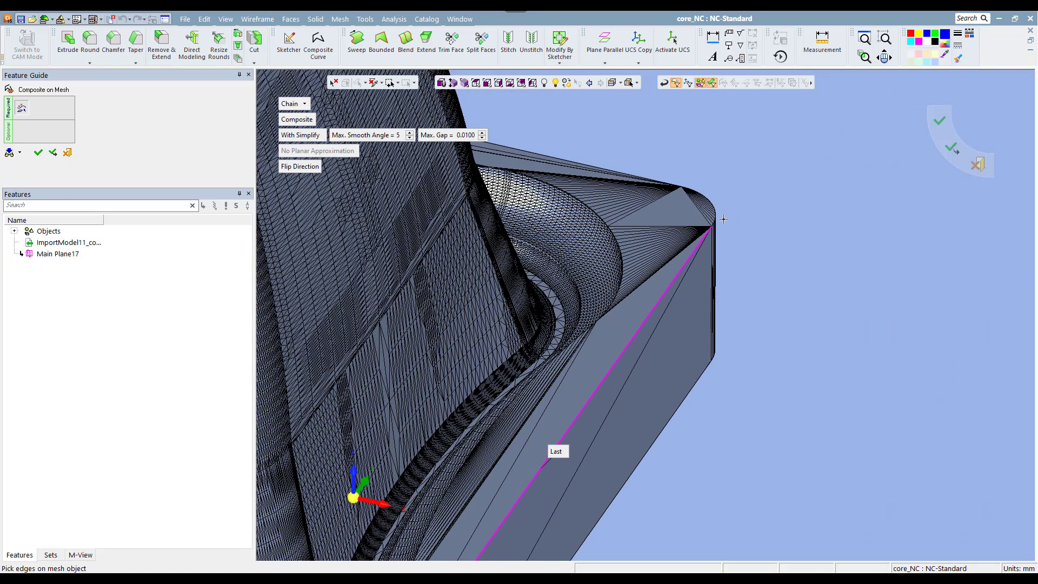
scroll(723, 219, "up", 2)
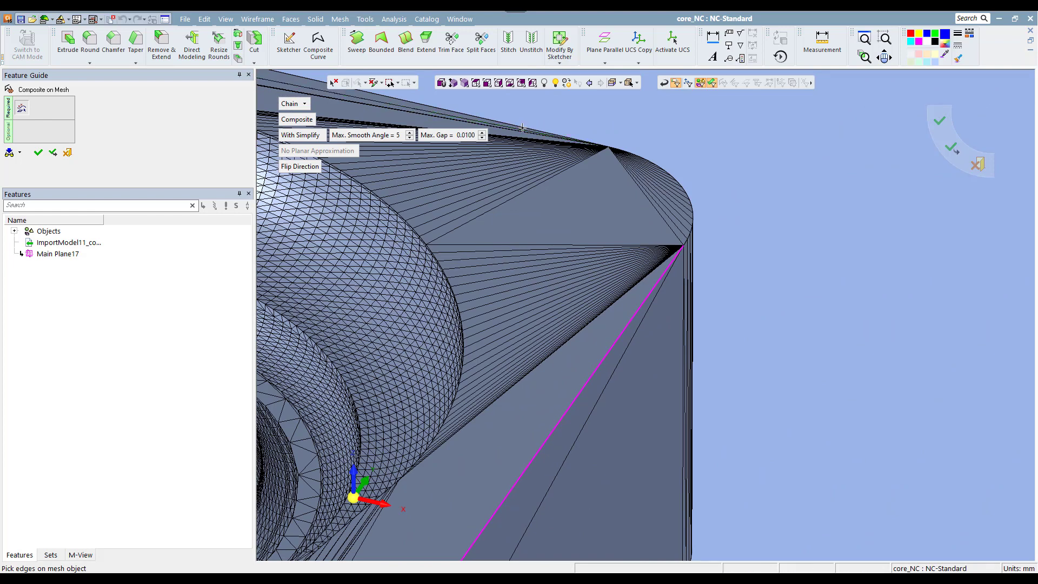
left_click(572, 123)
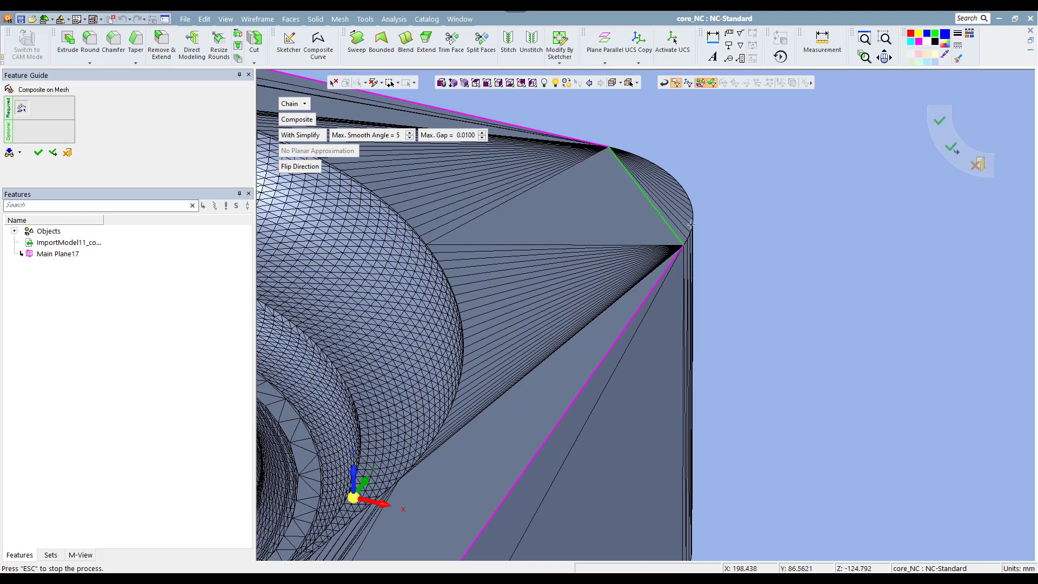
scroll(671, 246, "up", 3)
left_click(672, 246)
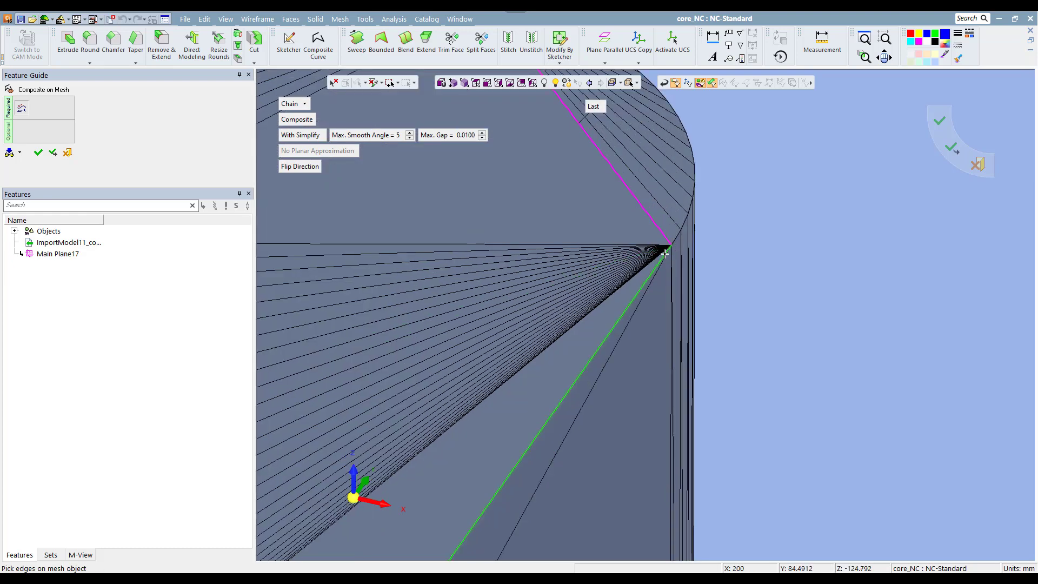
left_click(665, 253)
- Chain the mesh edges around the back rounded corner on the +X side and along the back long top edge
scroll(718, 171, "down", 1)
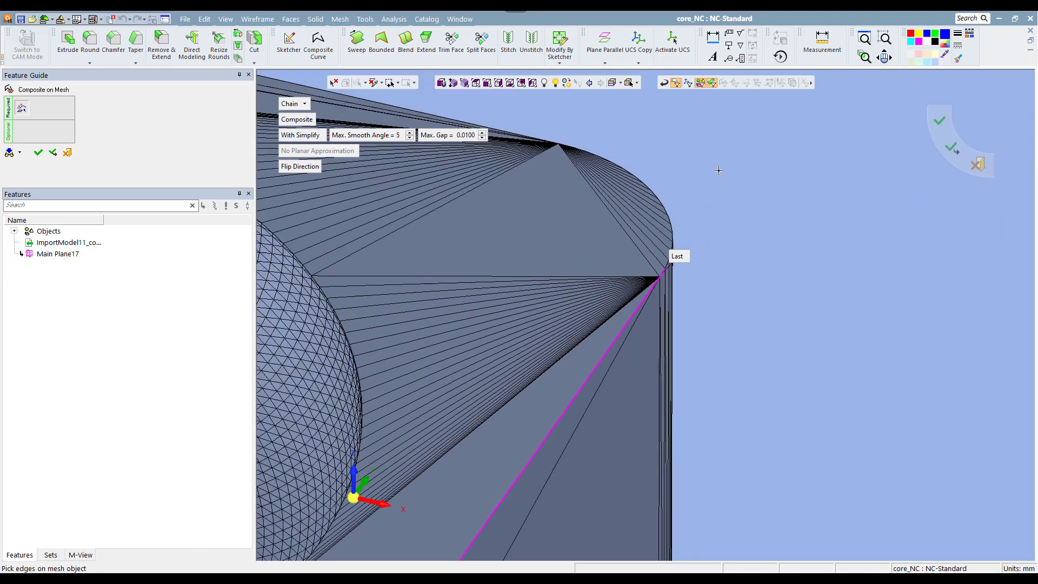
middle_click_drag(719, 171, 799, 240, "ctrl")
scroll(676, 224, "up", 5)
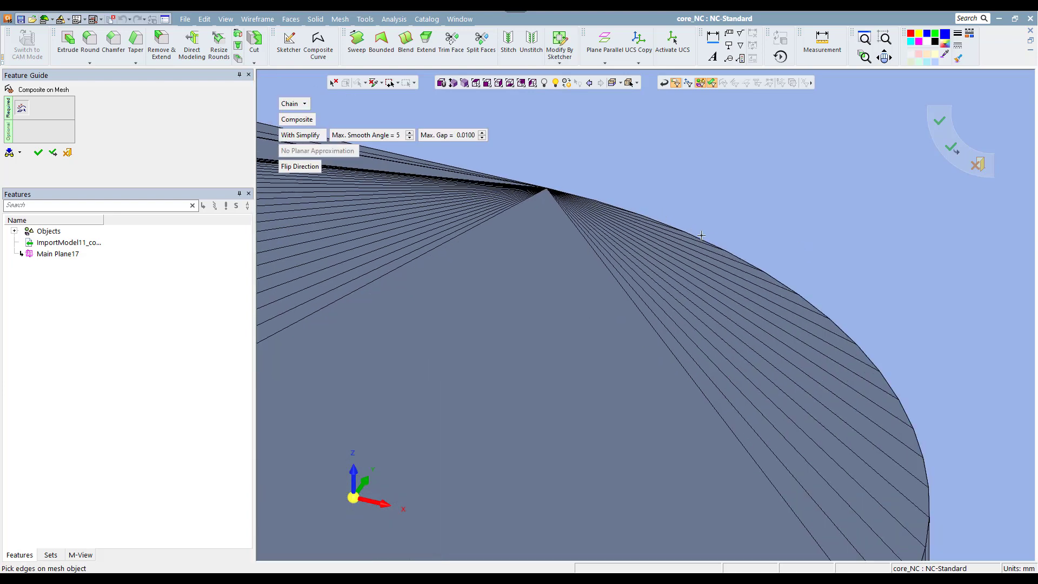
left_click(702, 238)
scroll(615, 181, "down", 2)
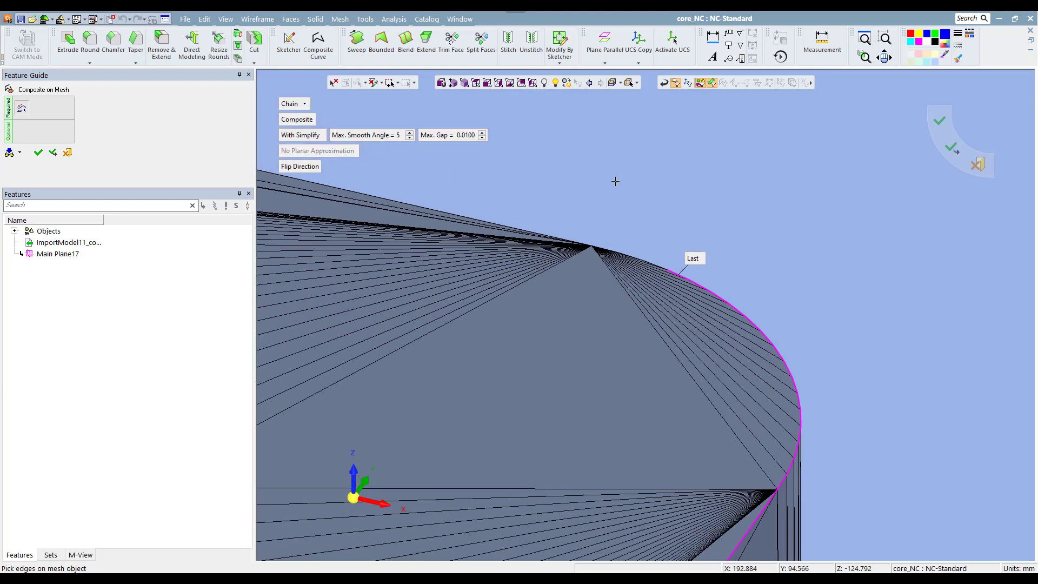
left_click(475, 218)
scroll(626, 195, "down", 6)
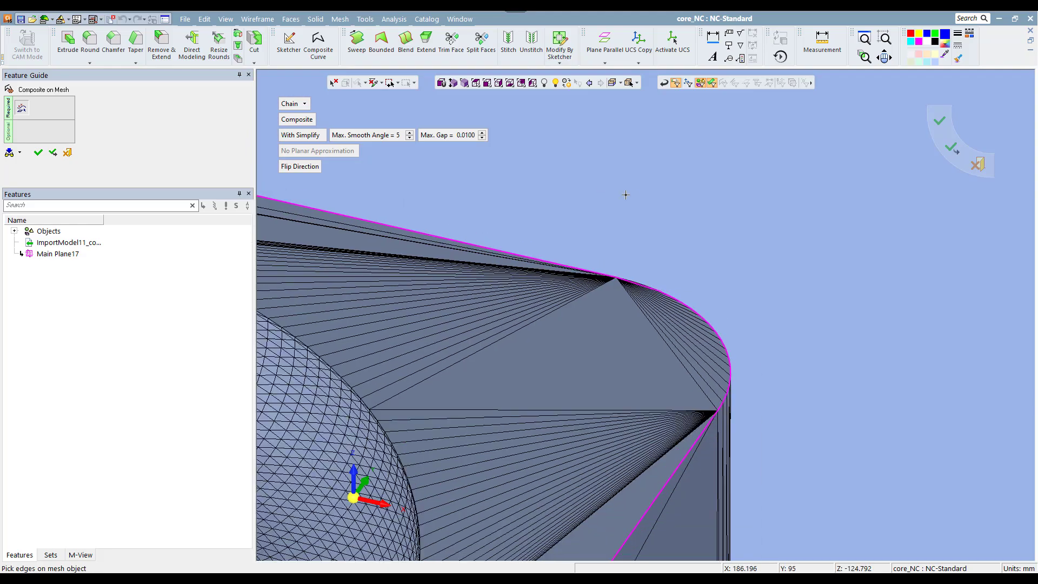
- Continue the chain from the back long edge into the first mesh edges of the rounded corner on the -X side
scroll(676, 233, "down", 5)
middle_click_drag(776, 225, 1027, 217, "ctrl")
middle_click_drag(526, 227, 836, 282, "ctrl")
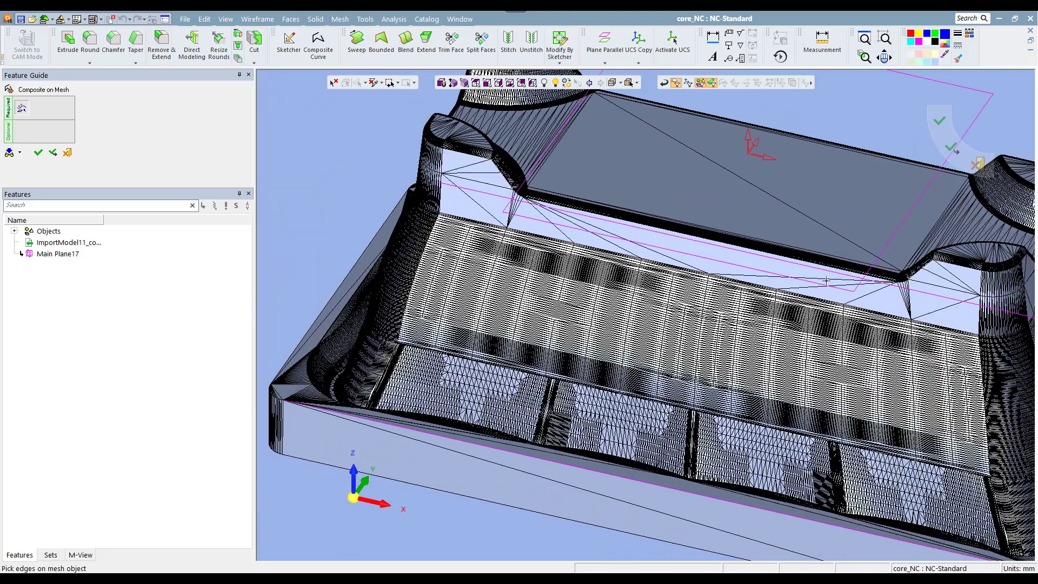
left_click_drag(573, 194, 497, 243, "ctrl")
middle_click_drag(497, 244, 861, 350, "ctrl")
scroll(547, 169, "up", 5)
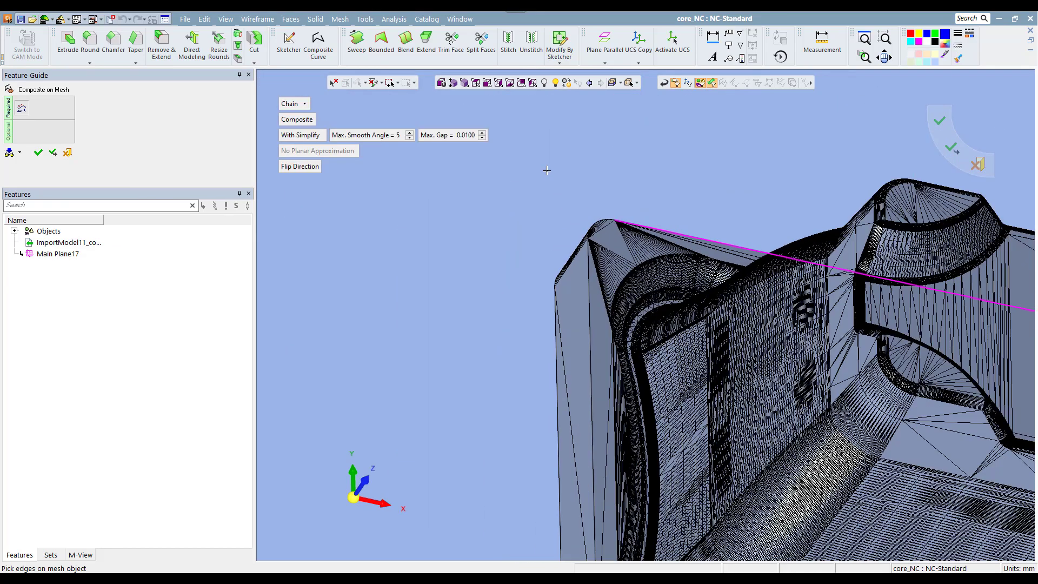
scroll(665, 303, "up", 10)
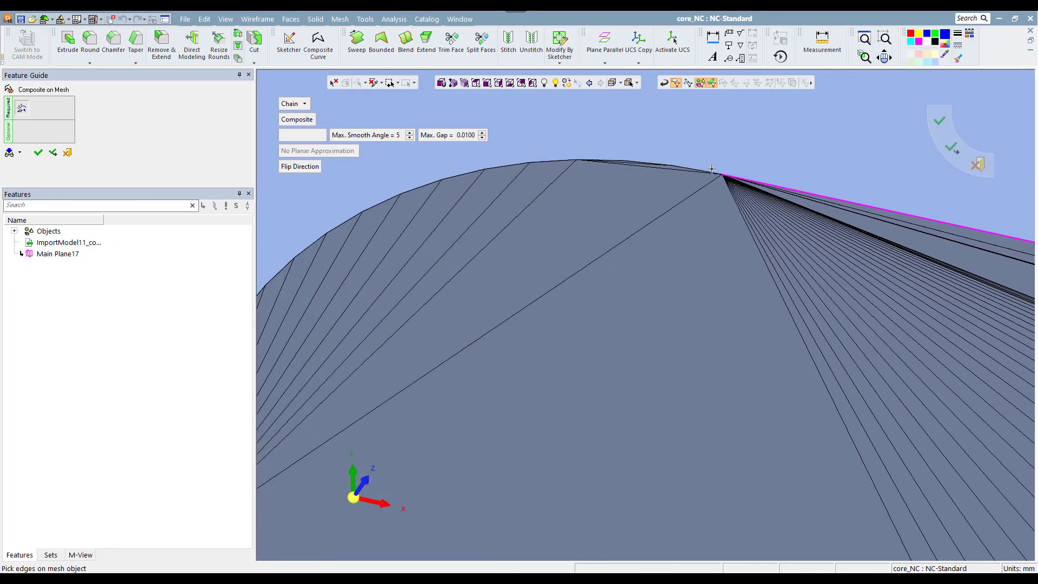
left_click(698, 158)
scroll(636, 274, "down", 4)
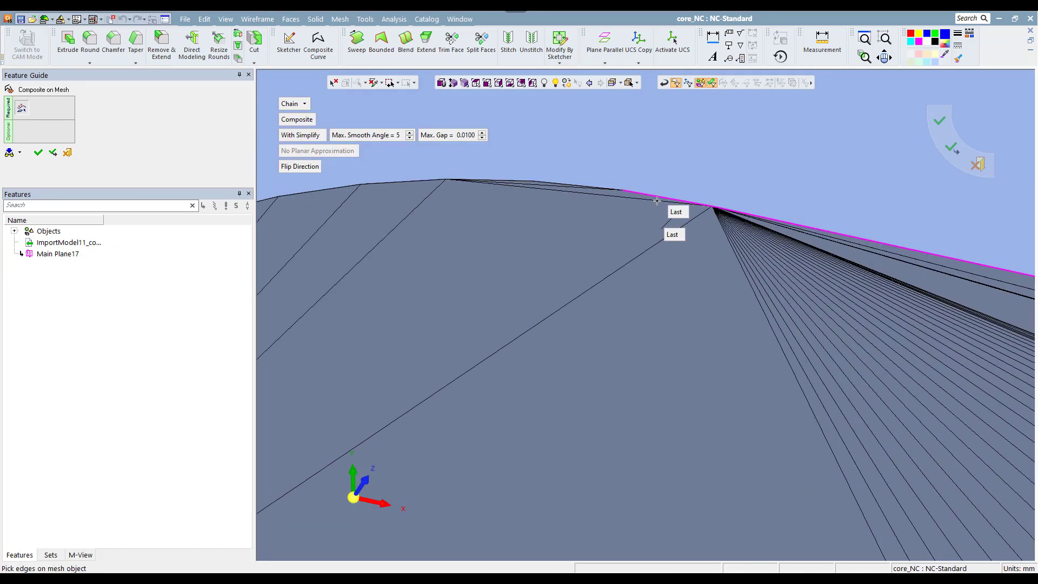
- Chain the rest of the back rounded corner on the -X side and the short -X top edge of the base
scroll(636, 273, "down", 4)
middle_click_drag(674, 220, 756, 99, "ctrl")
left_click_drag(456, 300, 435, 301, "ctrl")
middle_click_drag(441, 308, 499, 213, "ctrl")
scroll(500, 273, "up", 5)
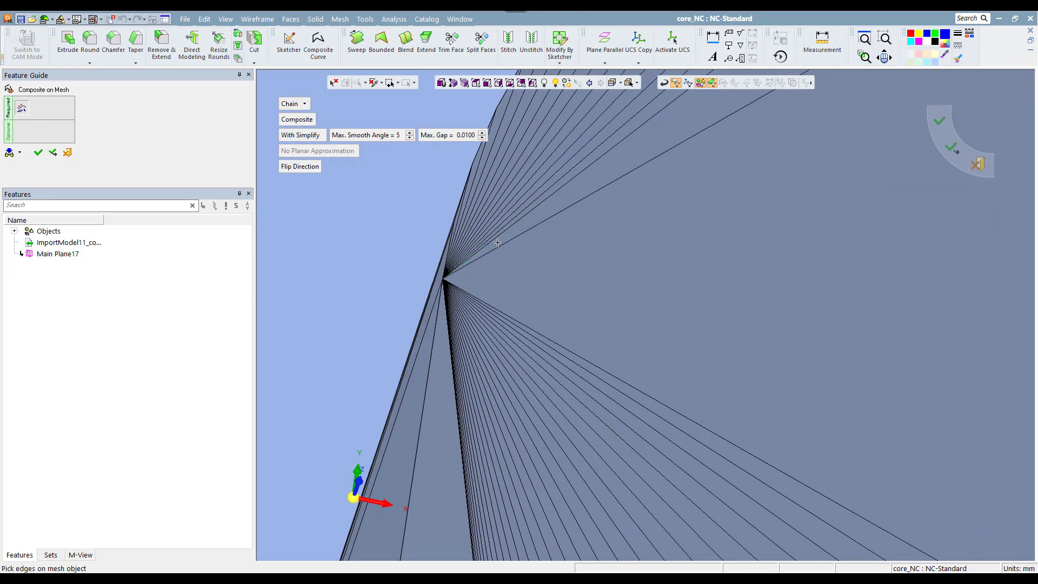
left_click_drag(477, 268, 463, 216, "ctrl")
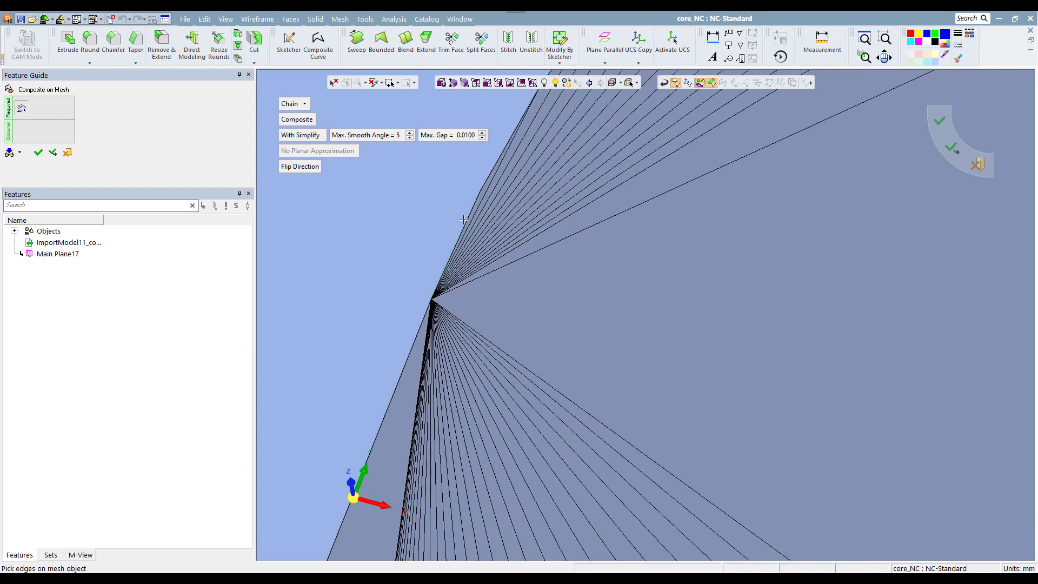
left_click(480, 190)
left_click(477, 199)
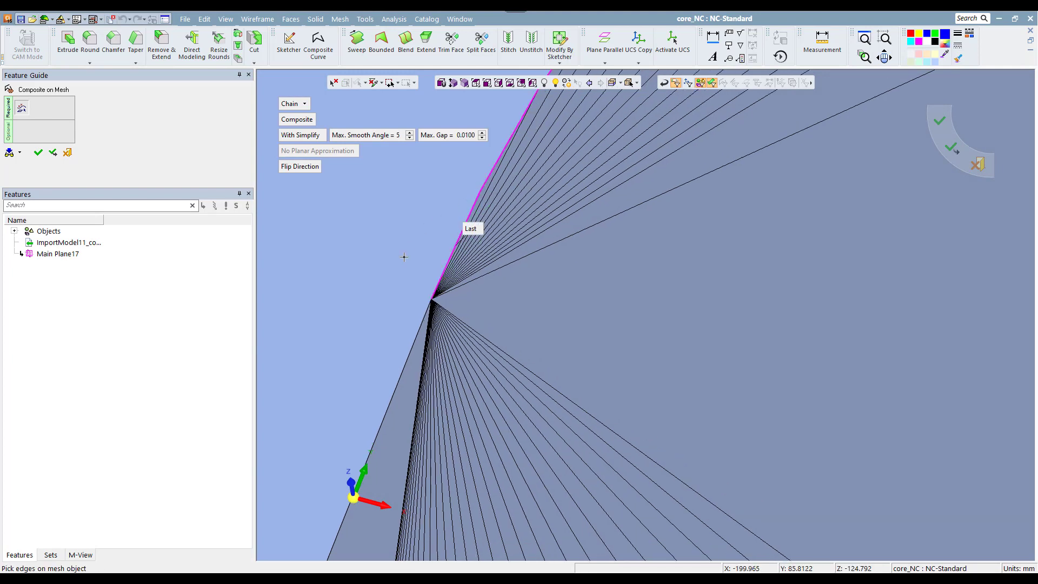
scroll(395, 258, "down", 6)
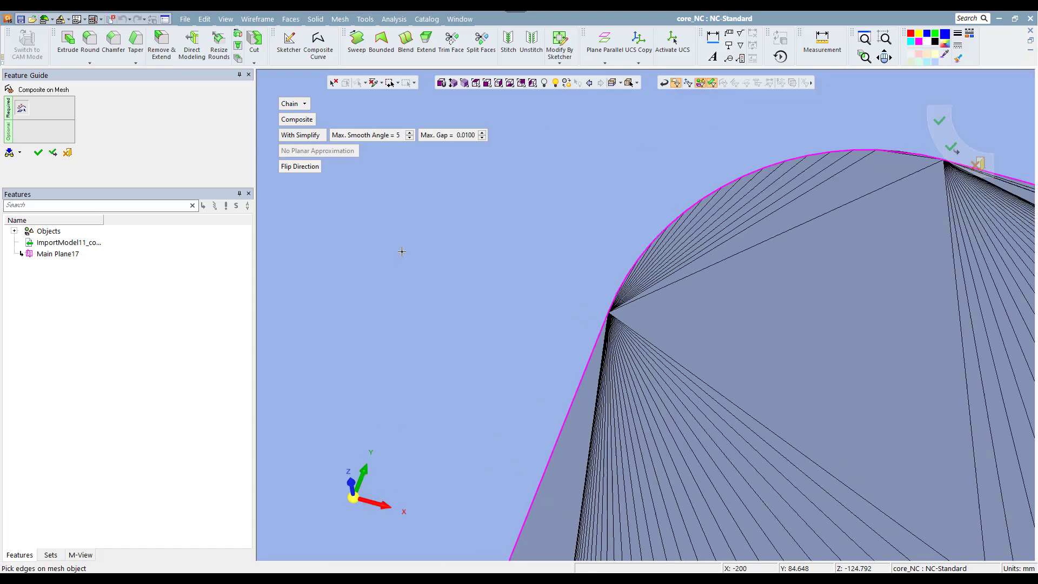
- Close the chain around the last rounded corner, accept the composite curve, and show the whole model in isometric view
scroll(583, 457, "up", 10)
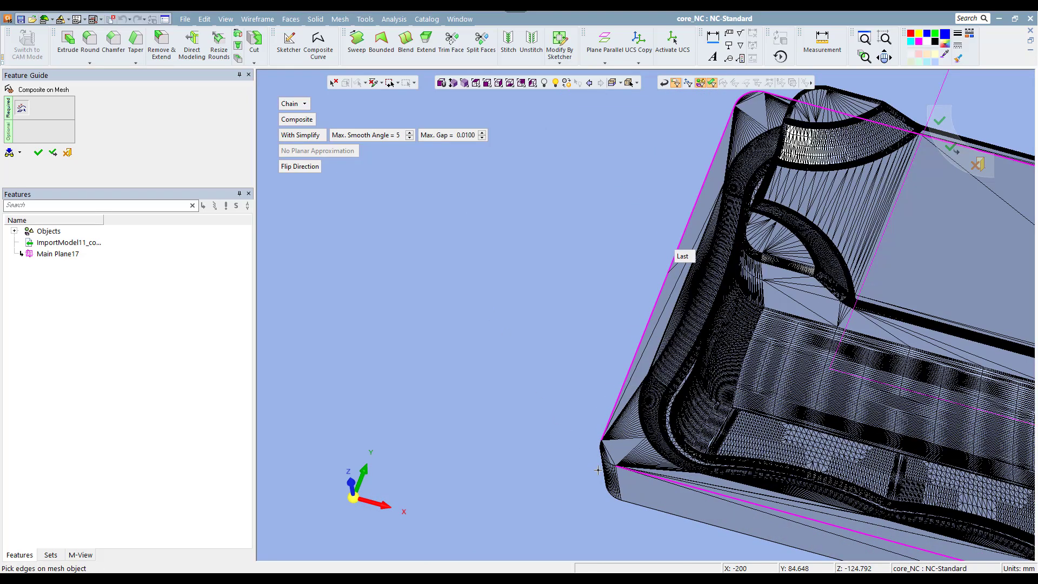
scroll(340, 217, "up", 8)
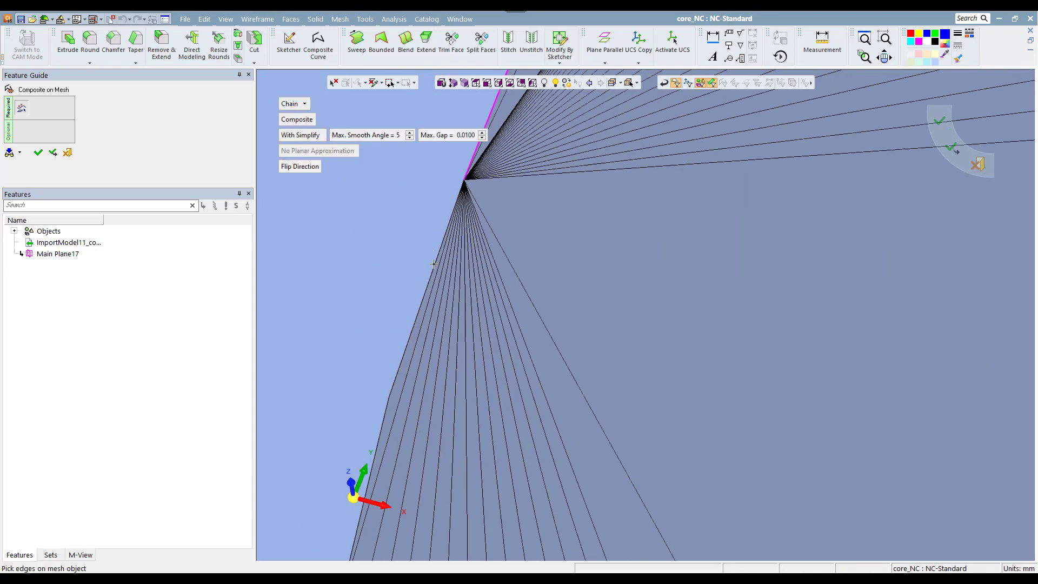
scroll(394, 226, "down", 4)
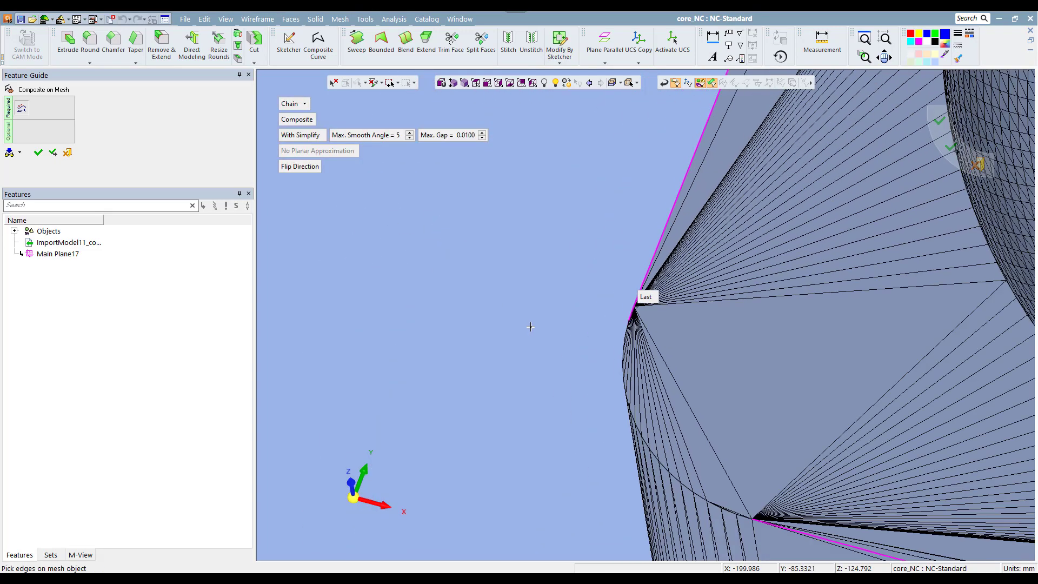
scroll(655, 302, "up", 6)
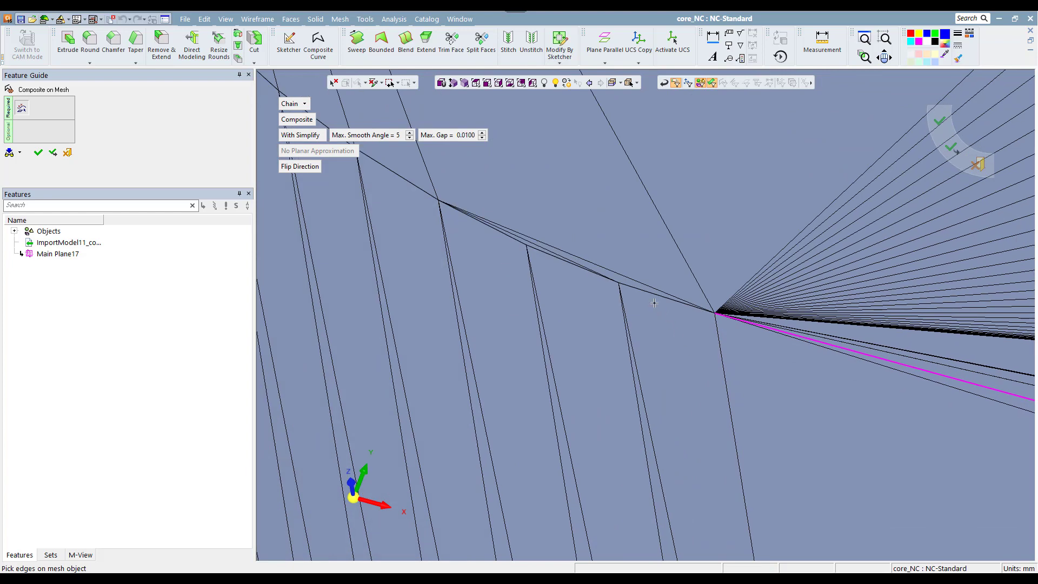
left_click(651, 296)
middle_click(669, 347)
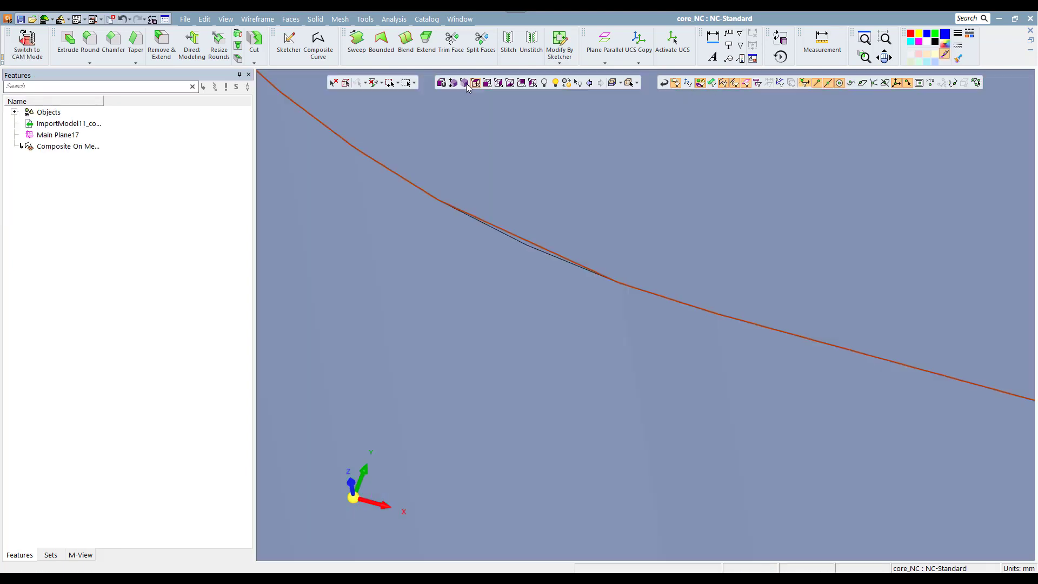
left_click(466, 85)
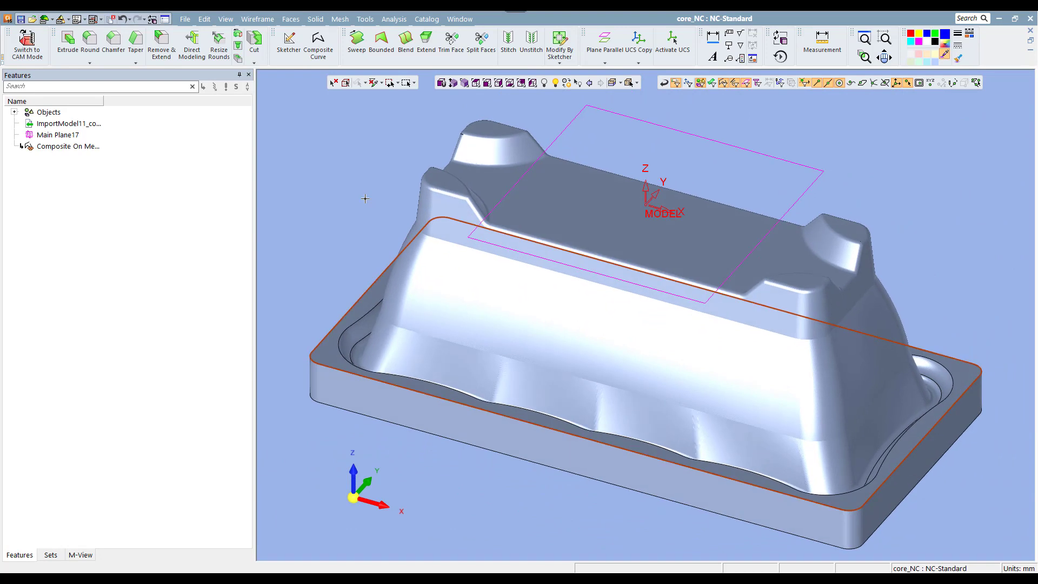
- Start a sketch and redefine its sketch plane to the main plane at the model origin on top of the core
left_click(289, 43)
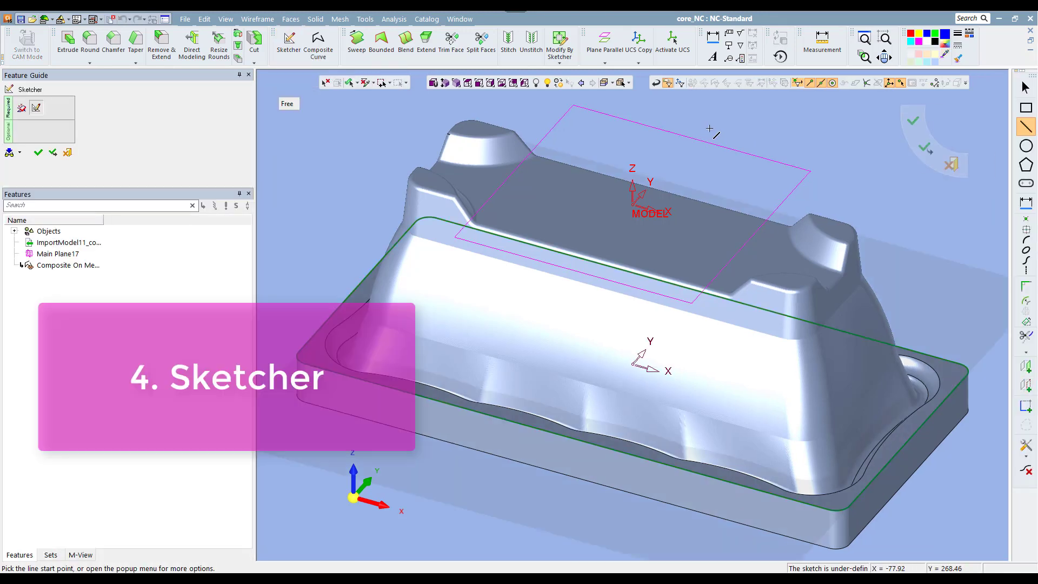
mouse_move(724, 156)
middle_mouse_down()
mouse_move(755, 132)
mouse_move(730, 156)
middle_mouse_up()
middle_click_drag(715, 201, 523, 179)
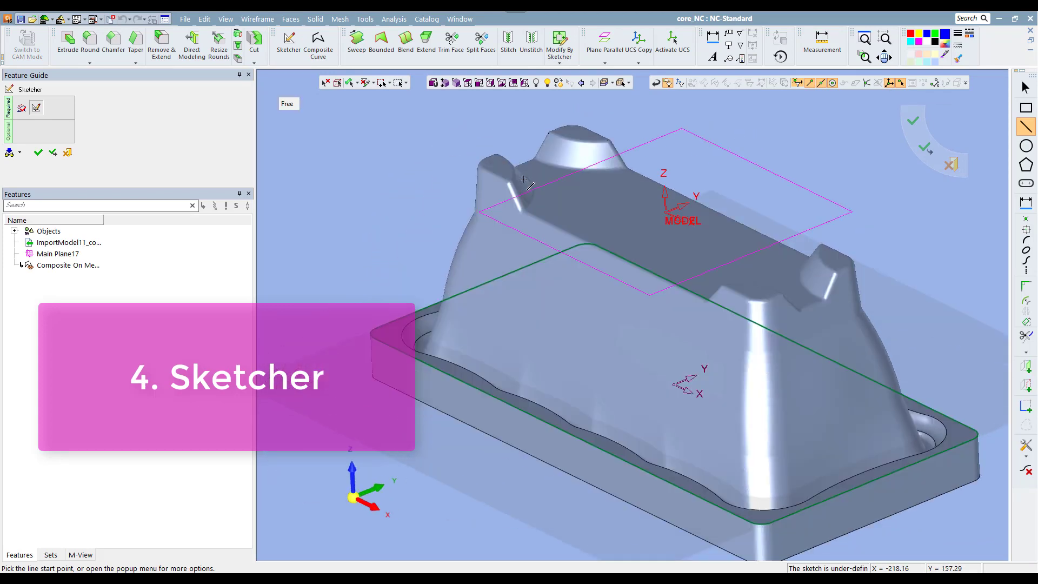
left_click(23, 110)
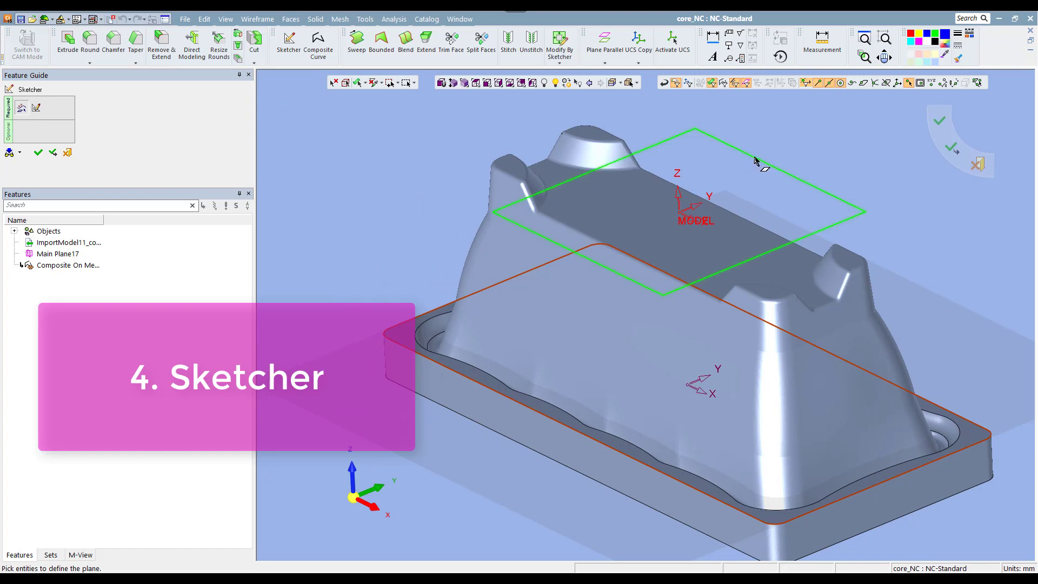
left_click(759, 161)
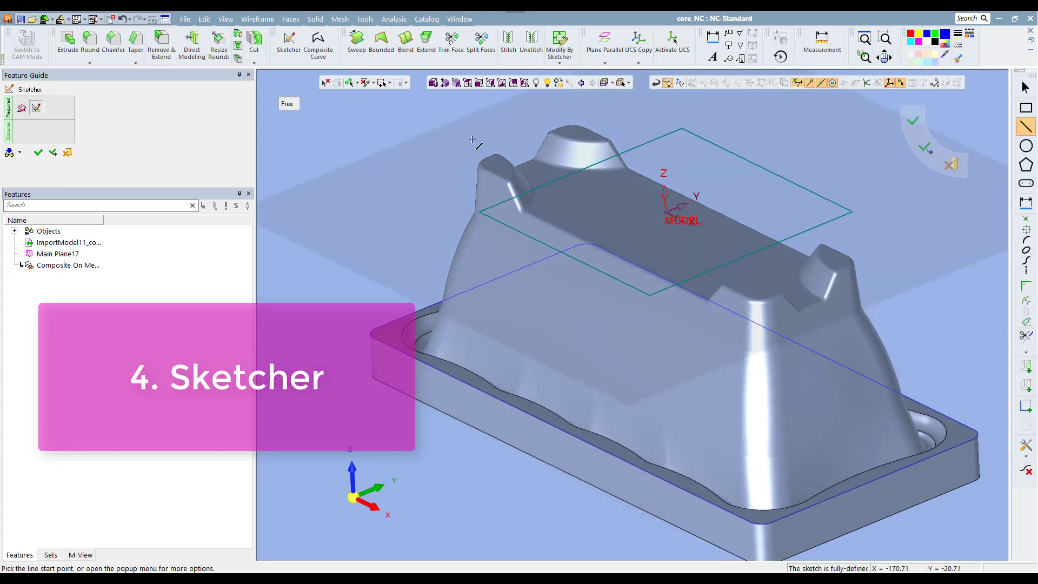
- Sketch a rectangle freehand on the main plane, enclosing the model origin and extending over the +X side of the core
left_click(468, 84)
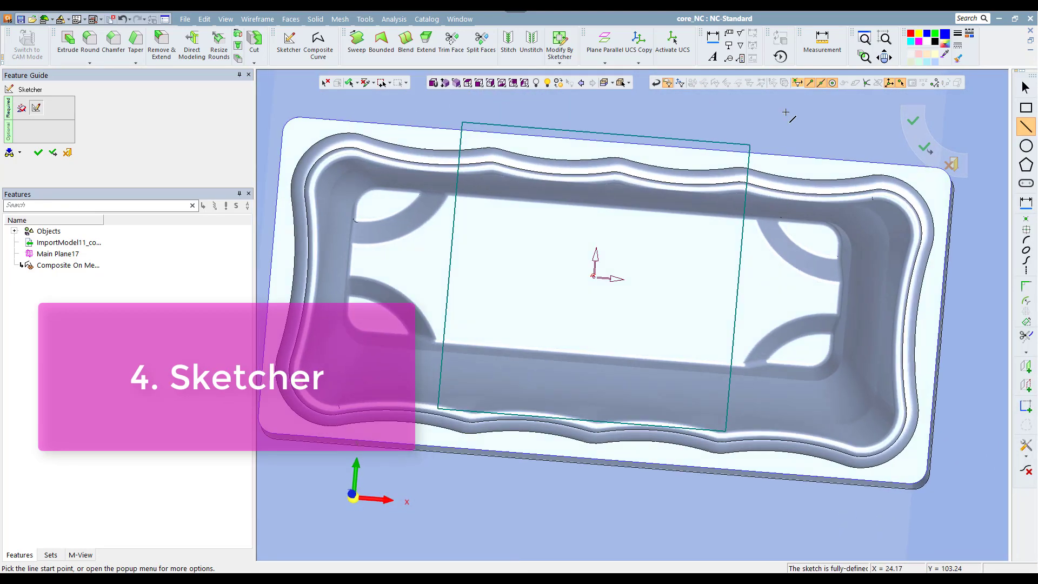
left_click(1027, 110)
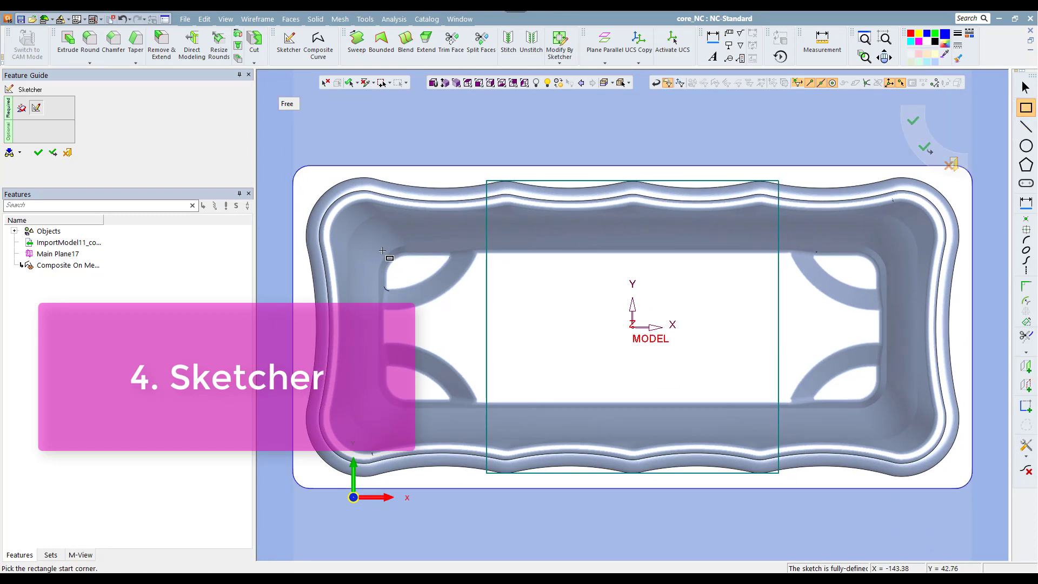
left_click(534, 264)
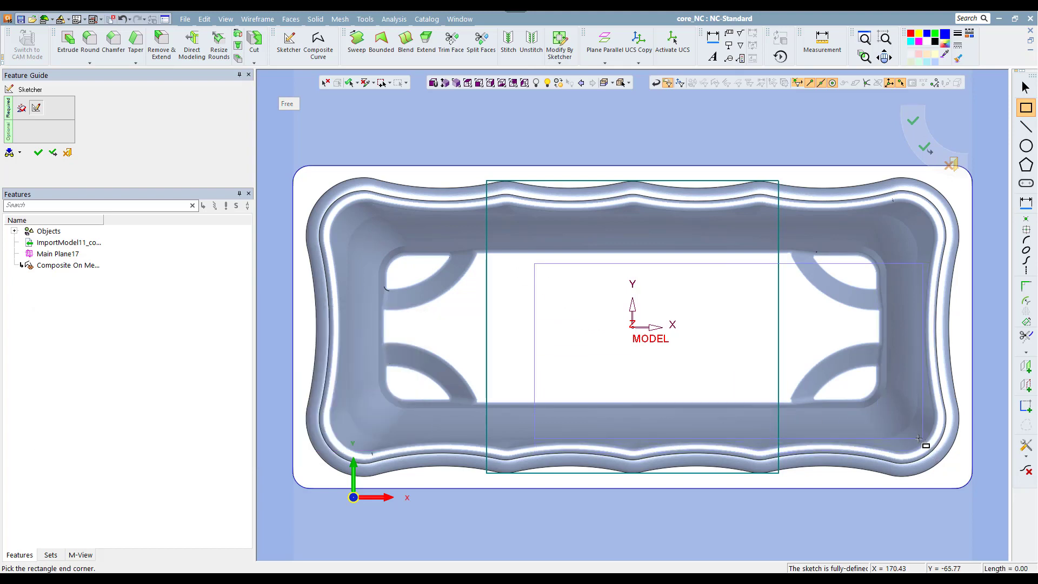
left_click(858, 337)
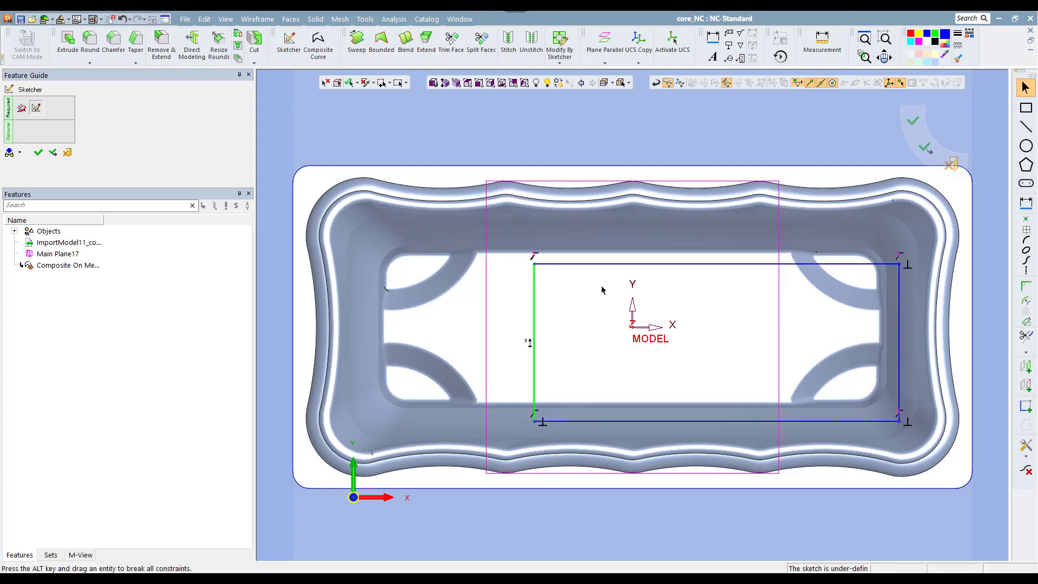
- Move the rectangle's -X and +Y sides inward, making it about 166 mm long, and finish the sketch in isometric view
left_click_drag(601, 290, 617, 290)
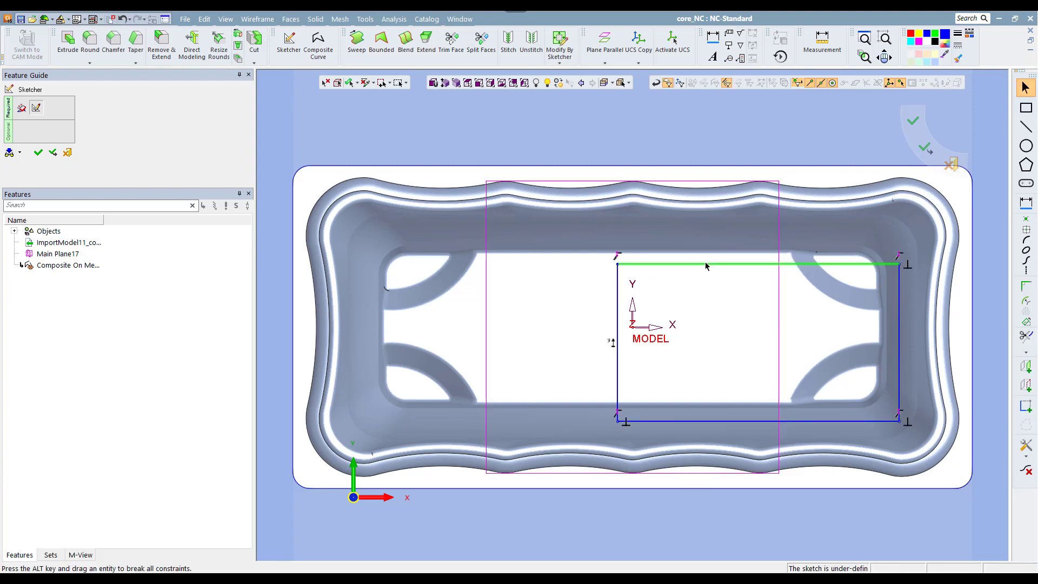
left_click_drag(705, 269, 706, 285)
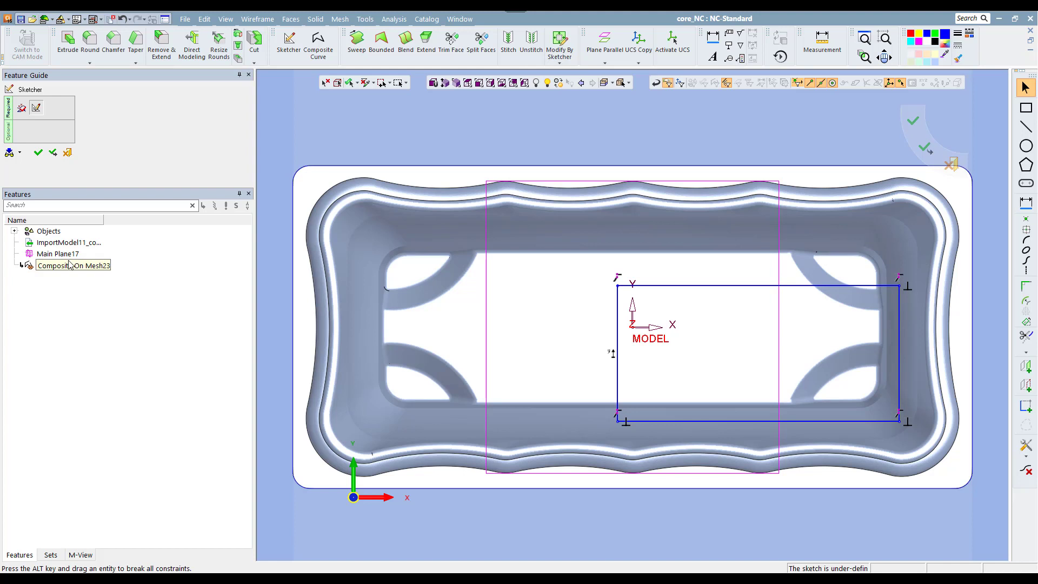
left_click(257, 21)
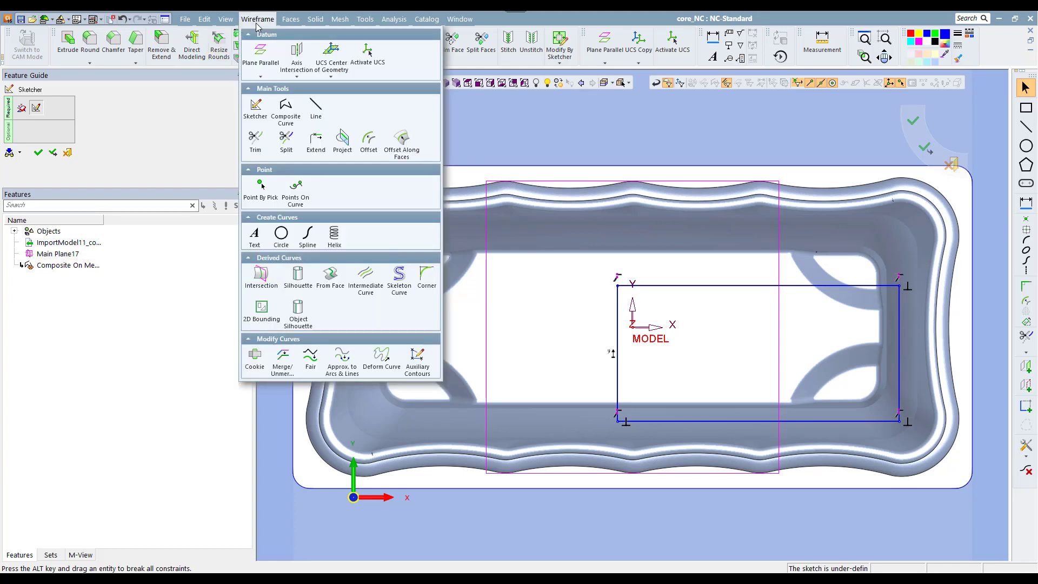
left_click(608, 151)
middle_click(612, 152)
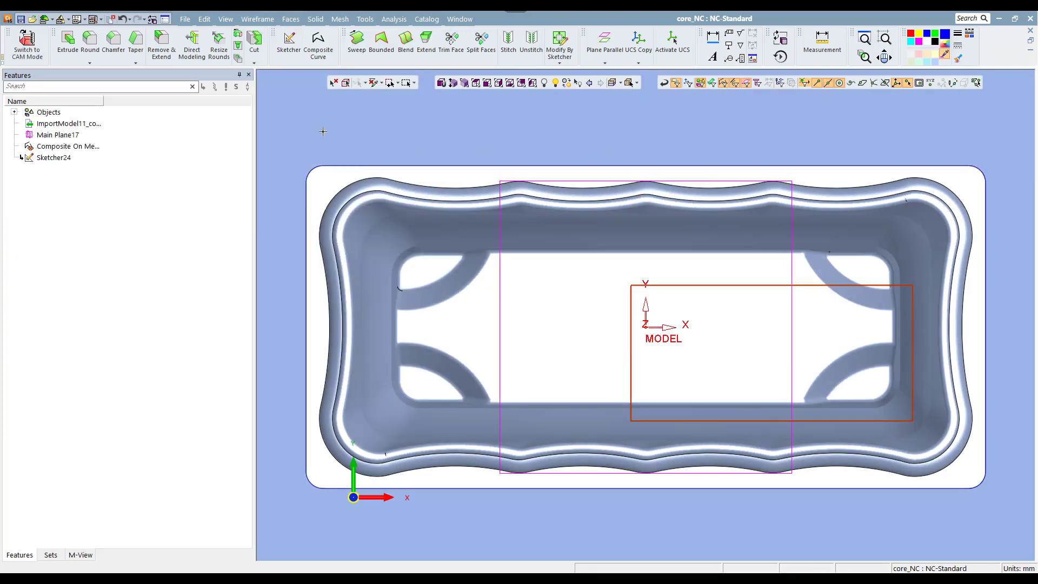
left_click(441, 83)
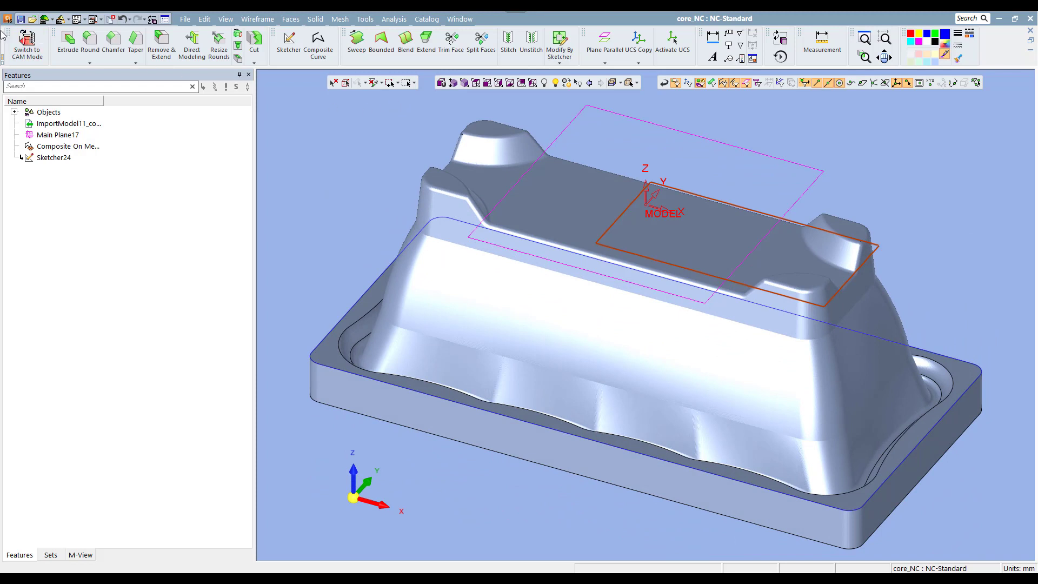
- Switch to CAM mode and open the F-Slope_6 finishing procedure for editing
left_click(27, 44)
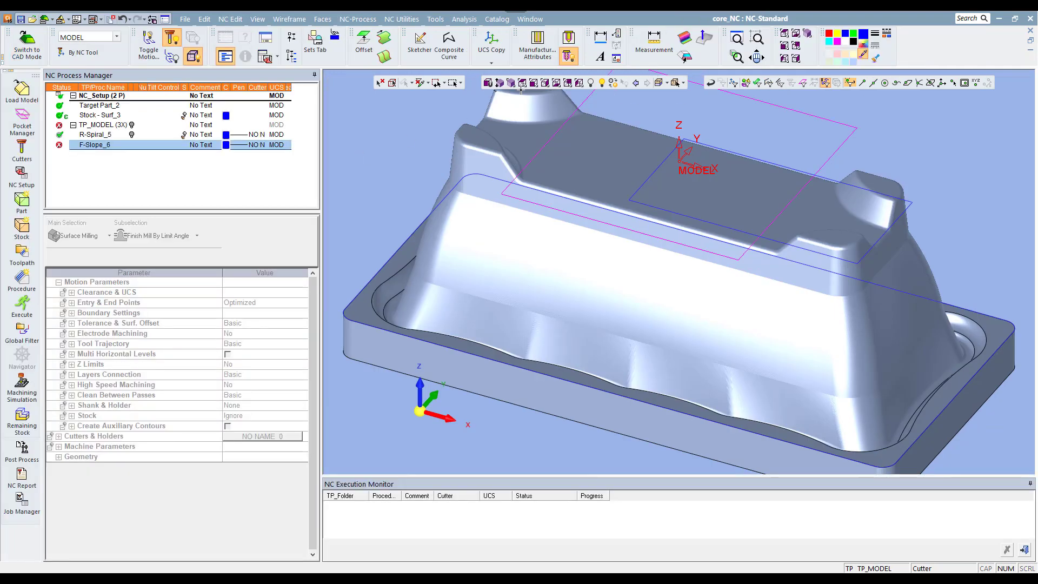
left_click(521, 86)
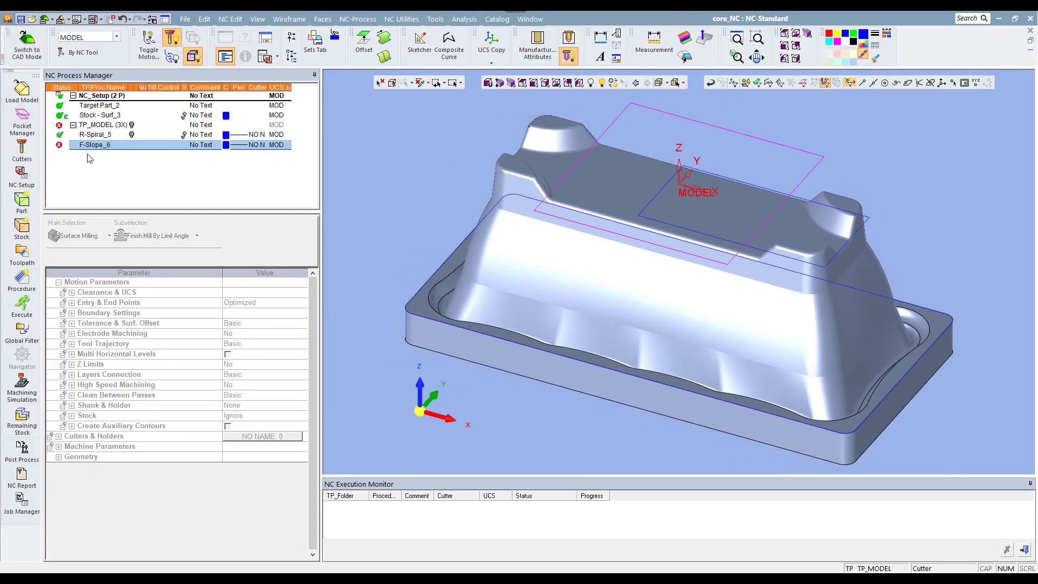
double_click(93, 145)
left_click(97, 233)
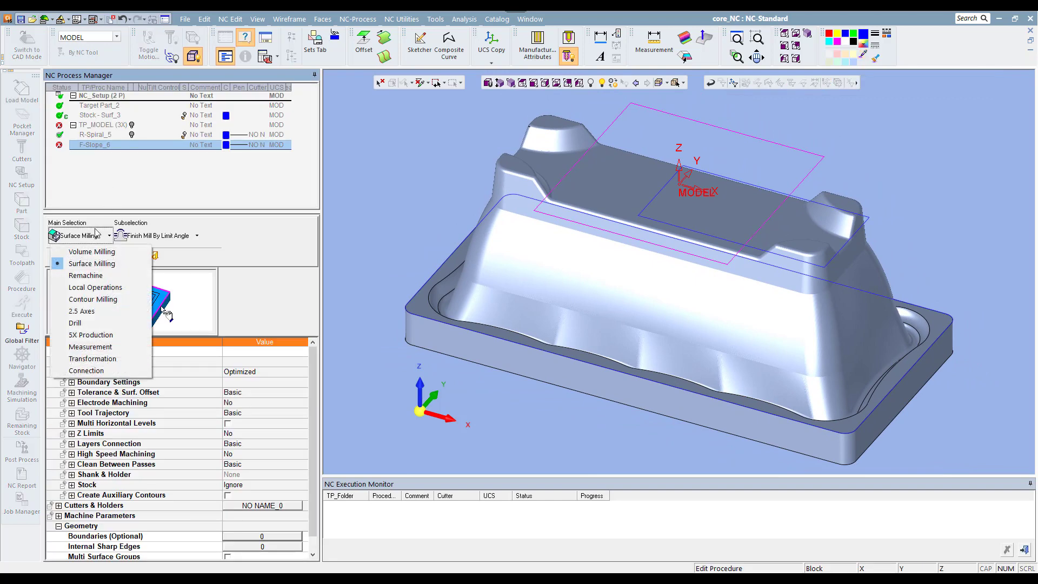
- Assign the closed sketched rectangle as the boundary contour of F-Slope_6, keeping the cutter location On
left_click(276, 536)
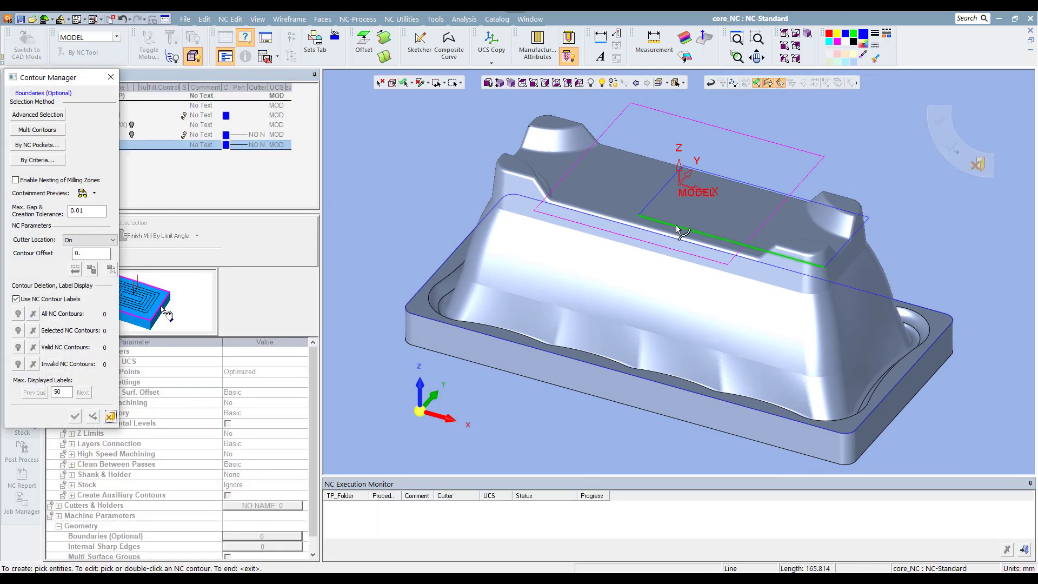
left_click(682, 232)
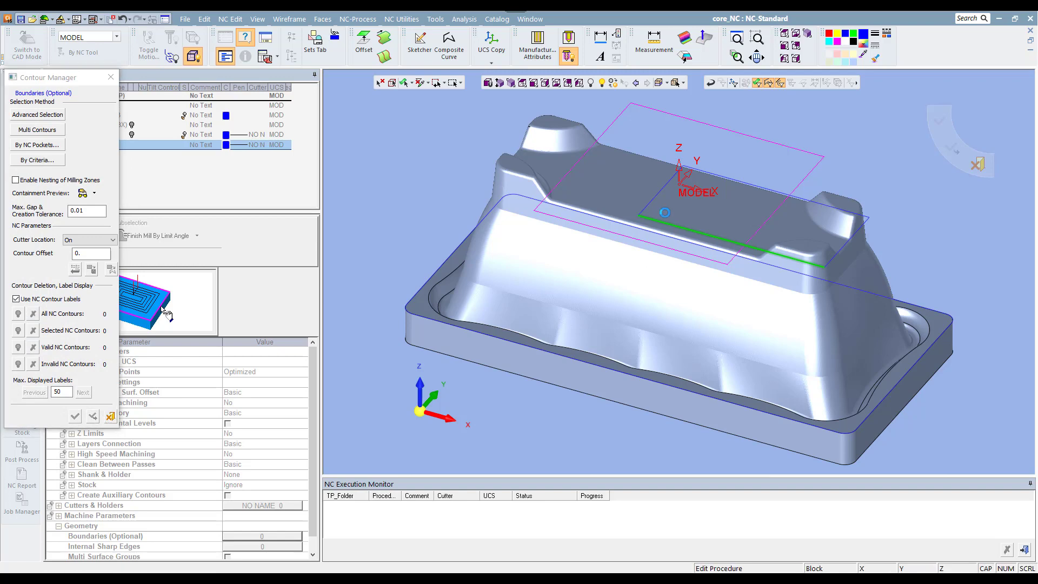
left_click(593, 223)
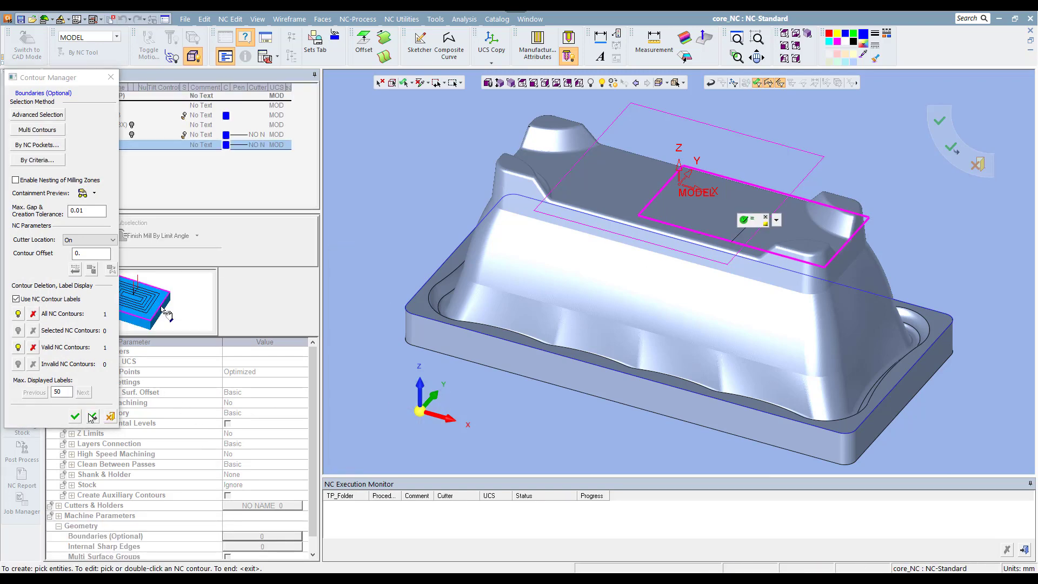
left_click(75, 416)
- Assign the whole core mesh as the part surface of F-Slope_6
scroll(246, 488, "down", 1)
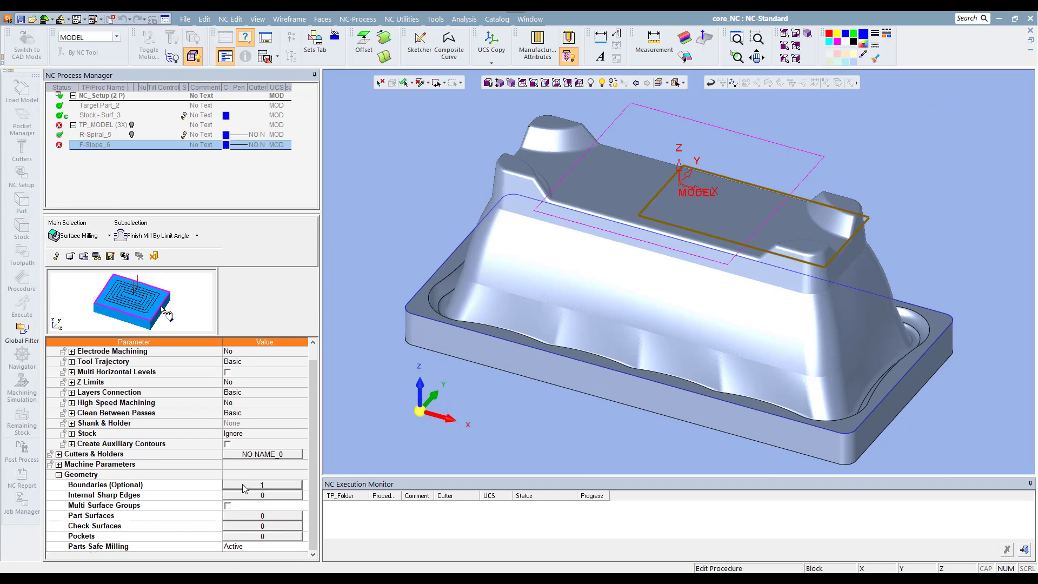
left_click(253, 517)
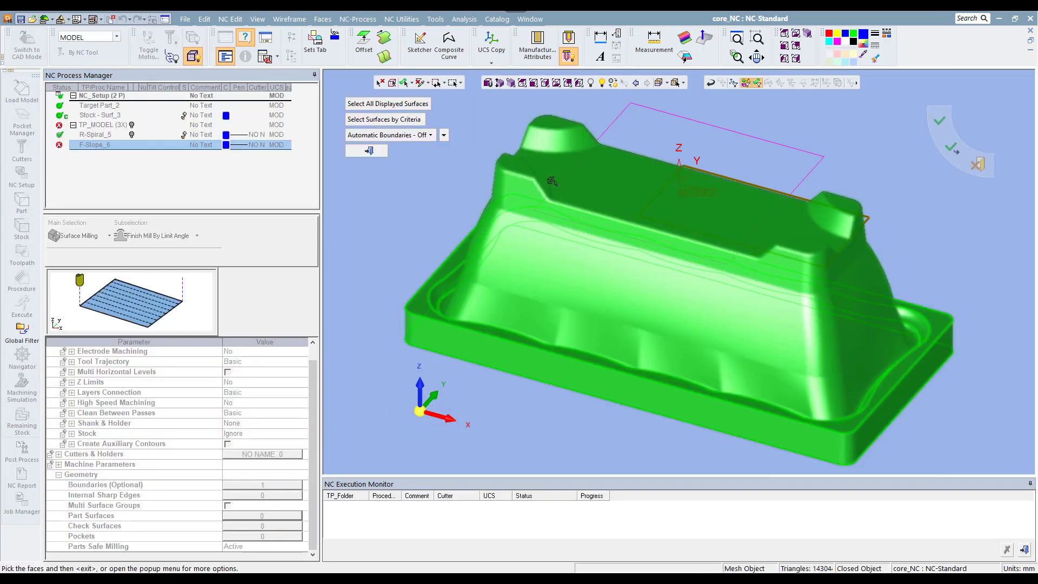
left_click(518, 177)
left_click(368, 151)
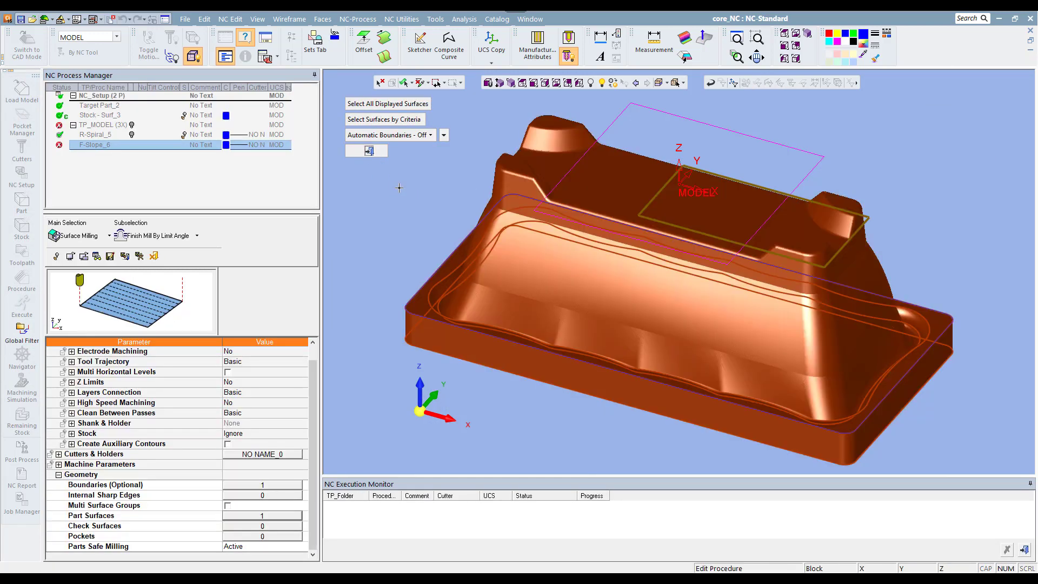
- Calculate the F-Slope_6 toolpath and inspect it on the core from another angle
right_click(400, 184)
left_click(414, 220)
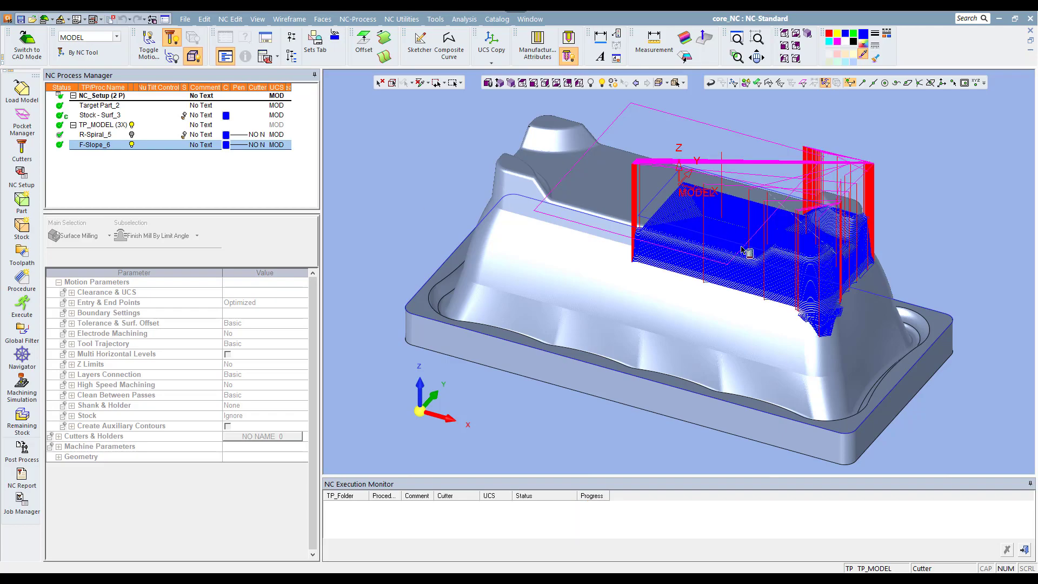
middle_click_drag(746, 250, 698, 249)
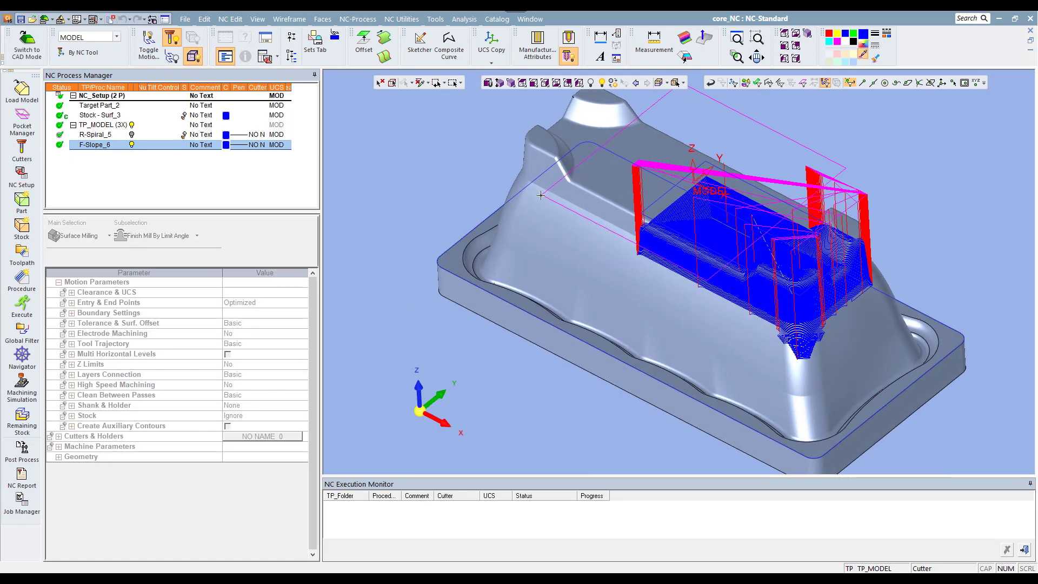